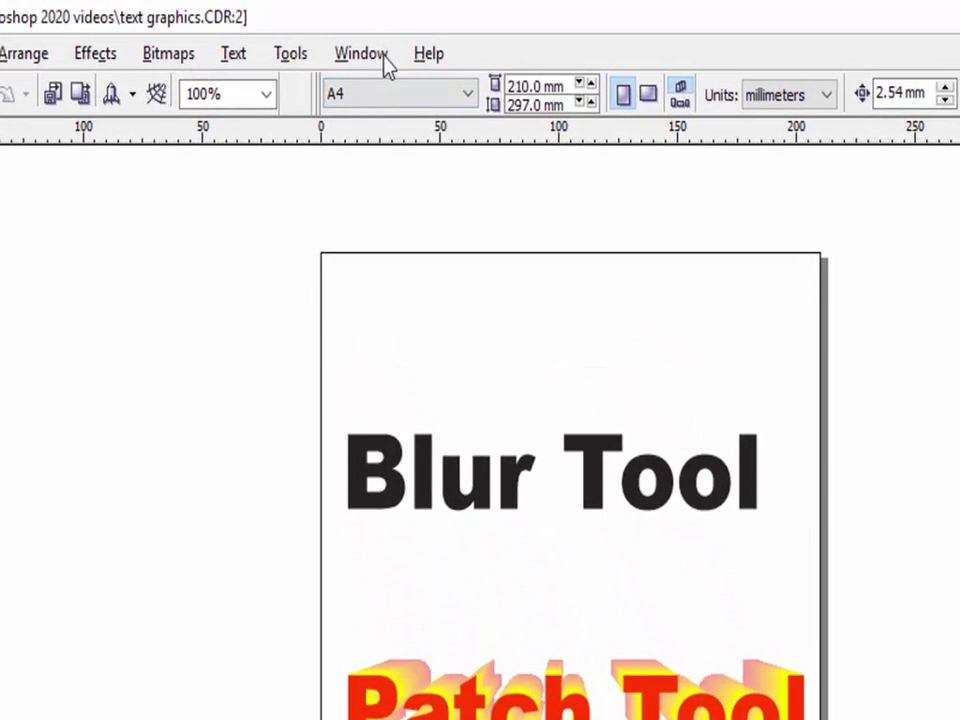
left_click(384, 58)
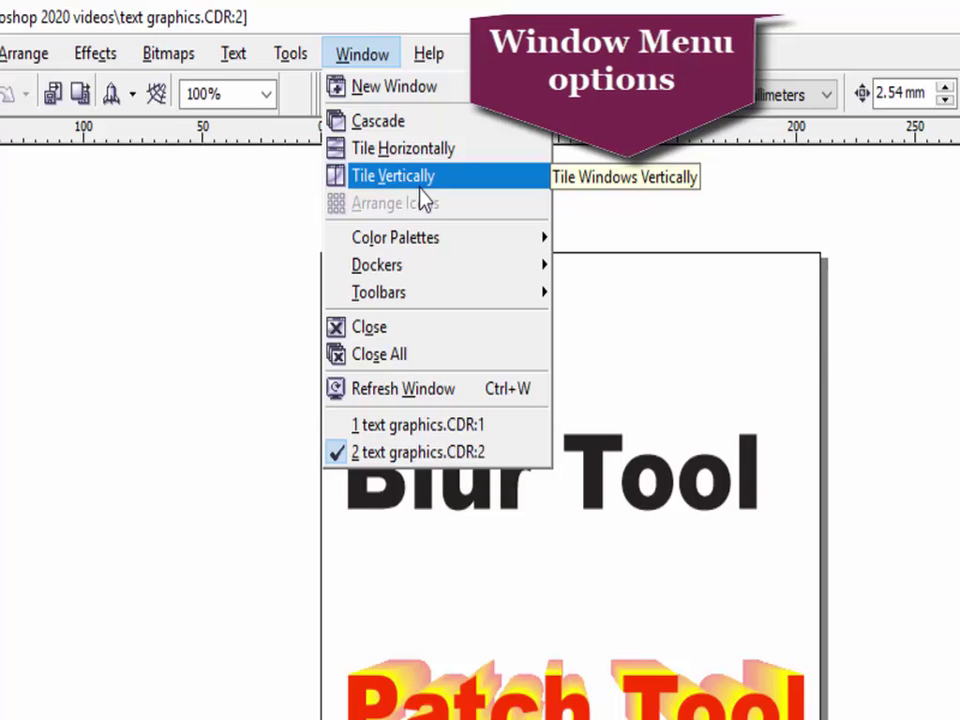
left_click(439, 242)
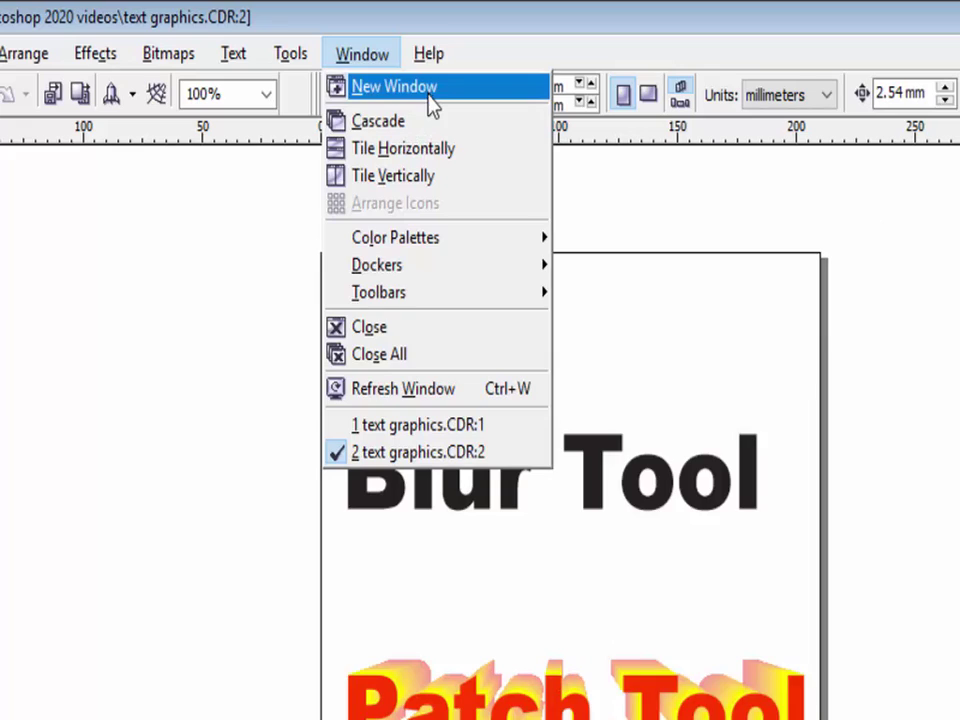
left_click(618, 285)
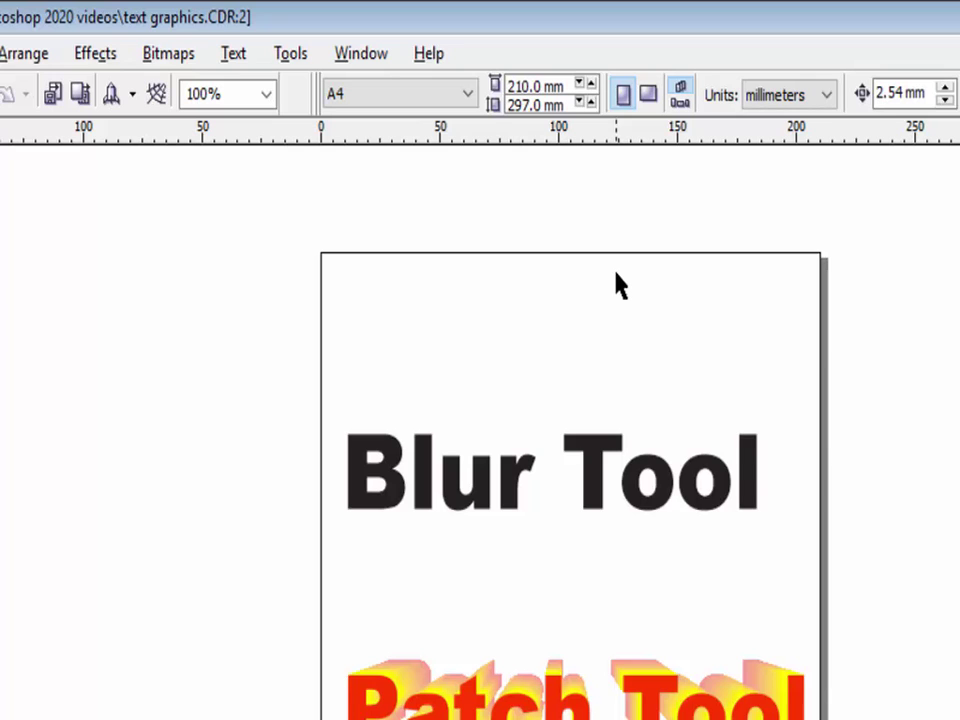
Open another window of the text graphics document and tile all its windows horizontally
left_click(368, 58)
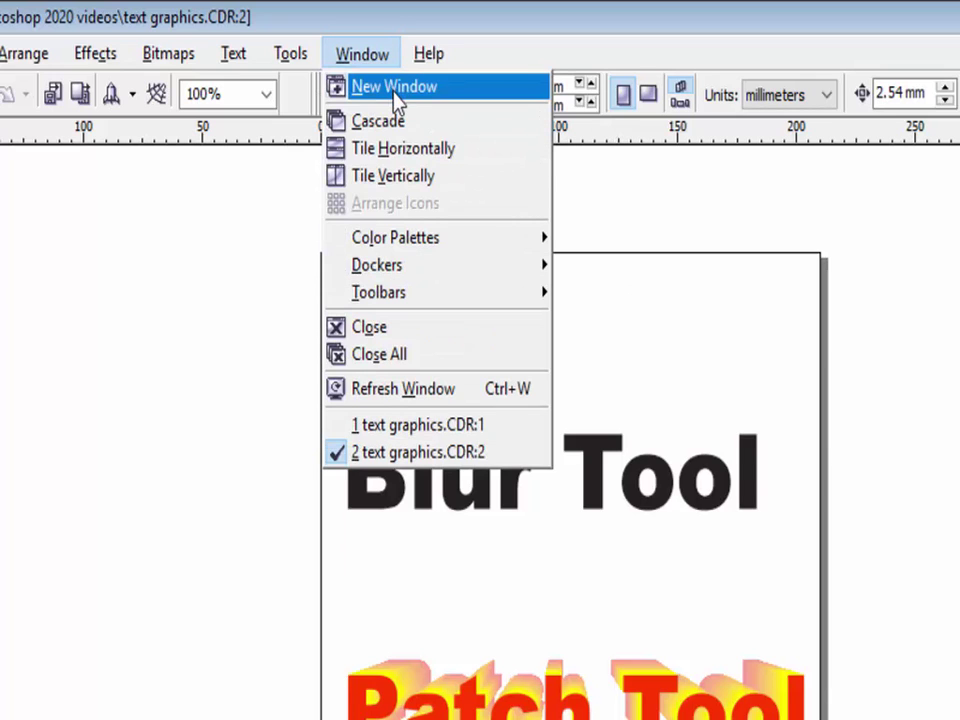
left_click(395, 92)
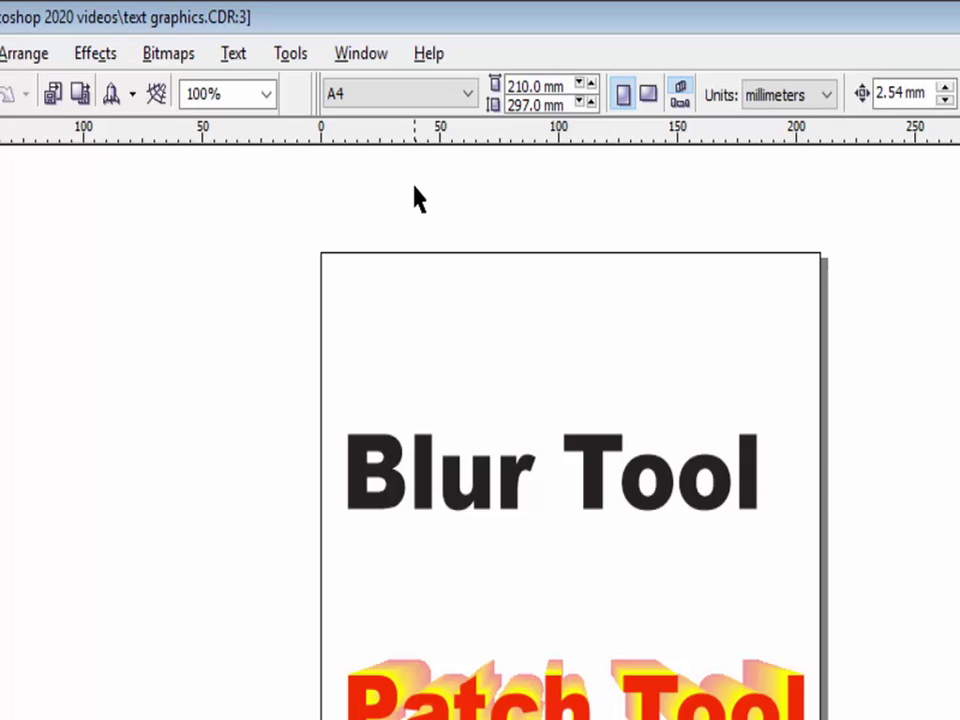
left_click(380, 62)
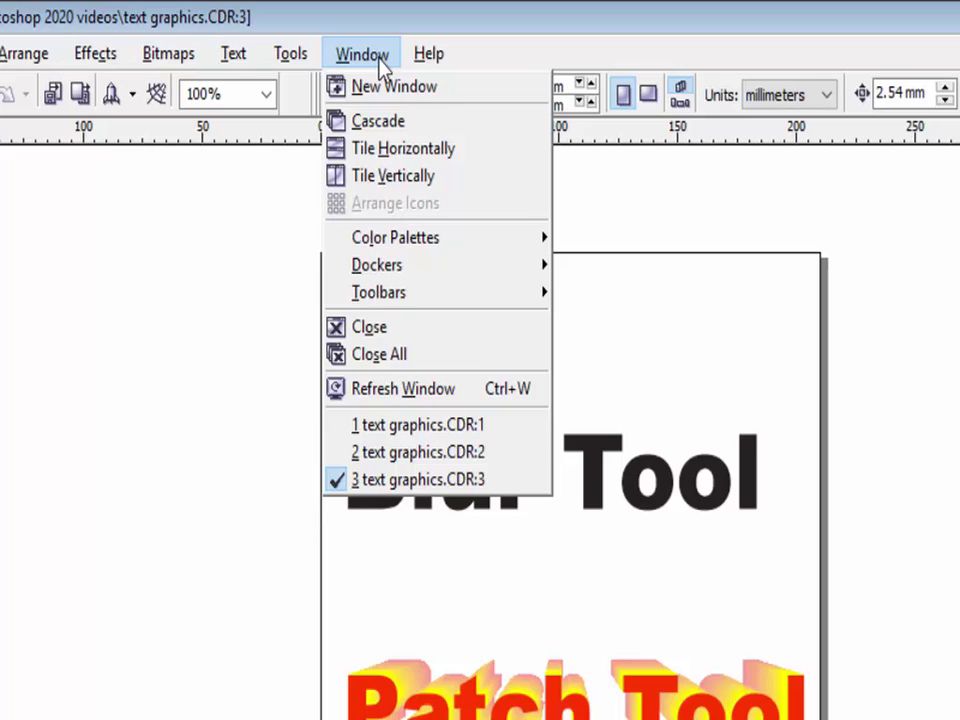
left_click(401, 156)
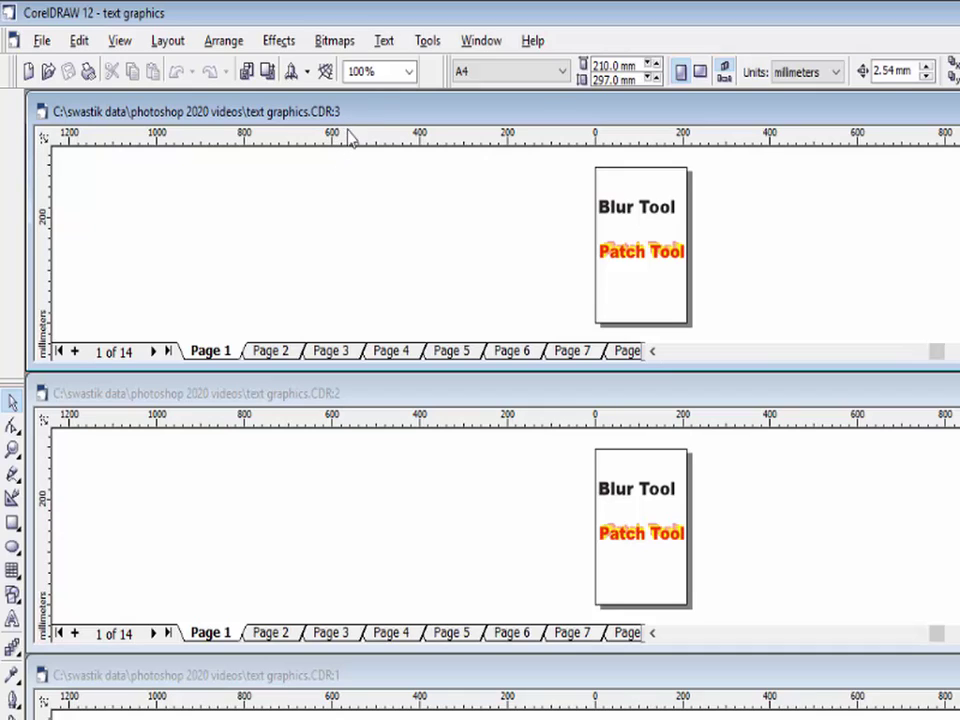
Activate the horizontally tiled windows one after another, ending on text graphics.CDR:3
left_click(350, 398)
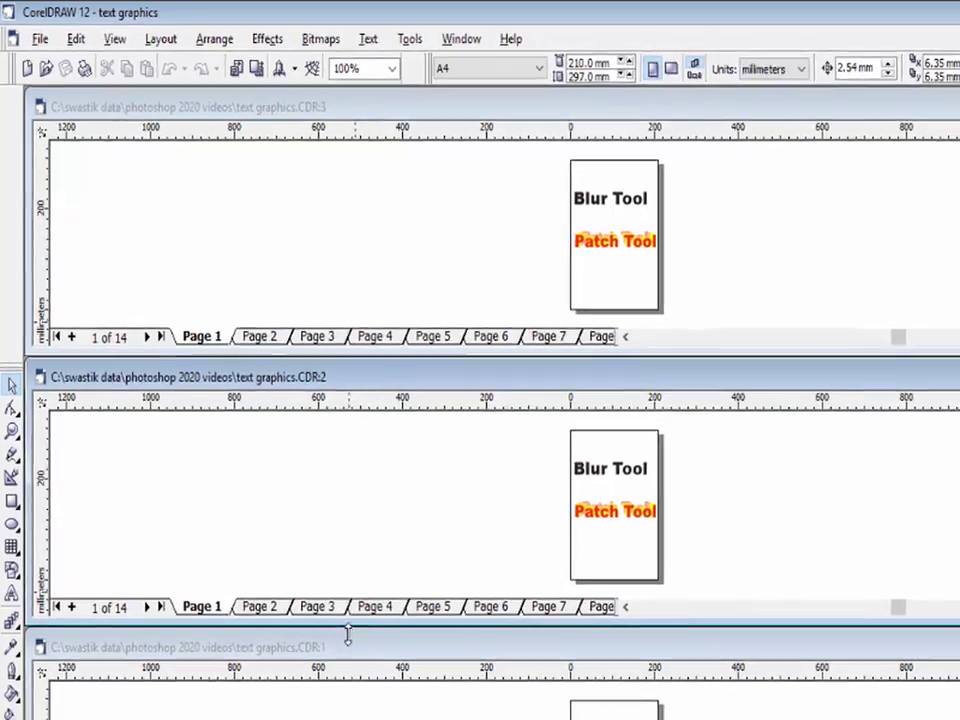
left_click(360, 690)
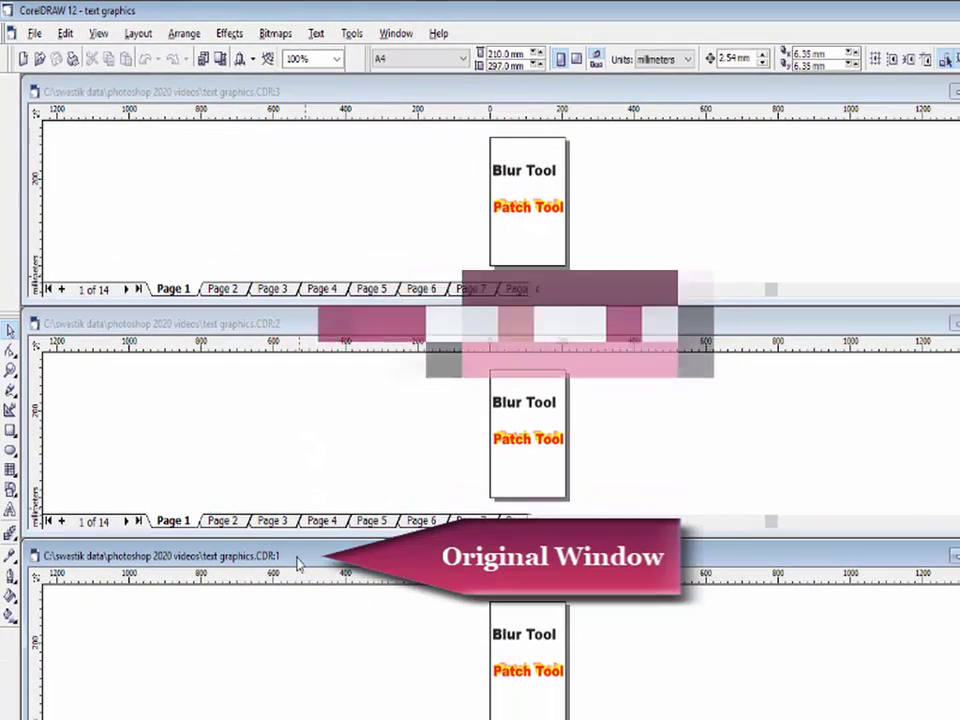
left_click(285, 324)
left_click(290, 98)
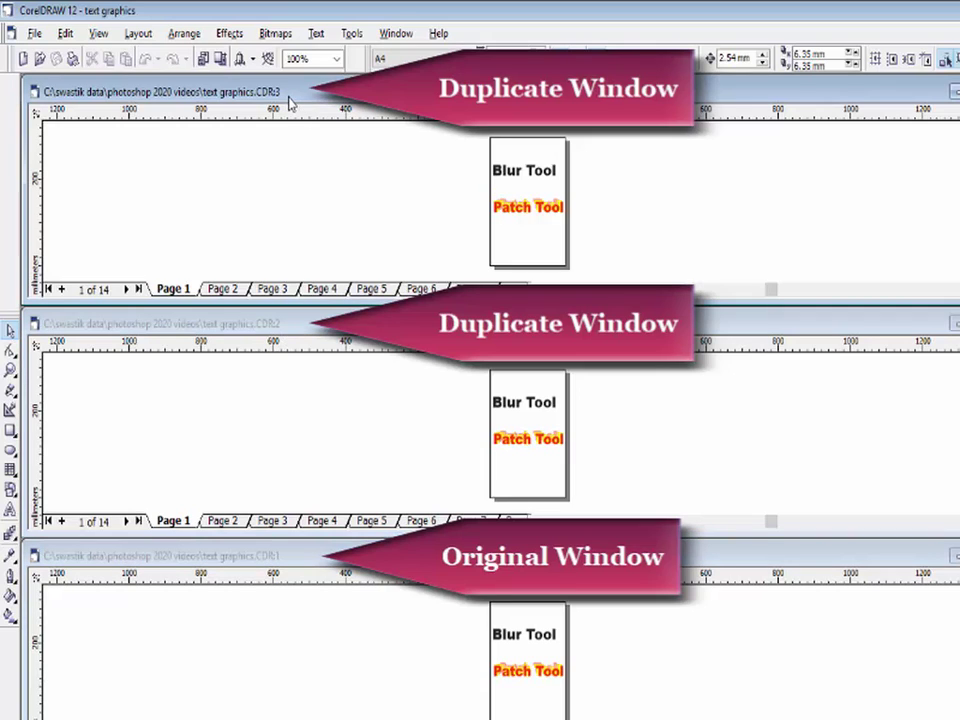
Rearrange the three document windows side by side with Tile Vertically
left_click(396, 33)
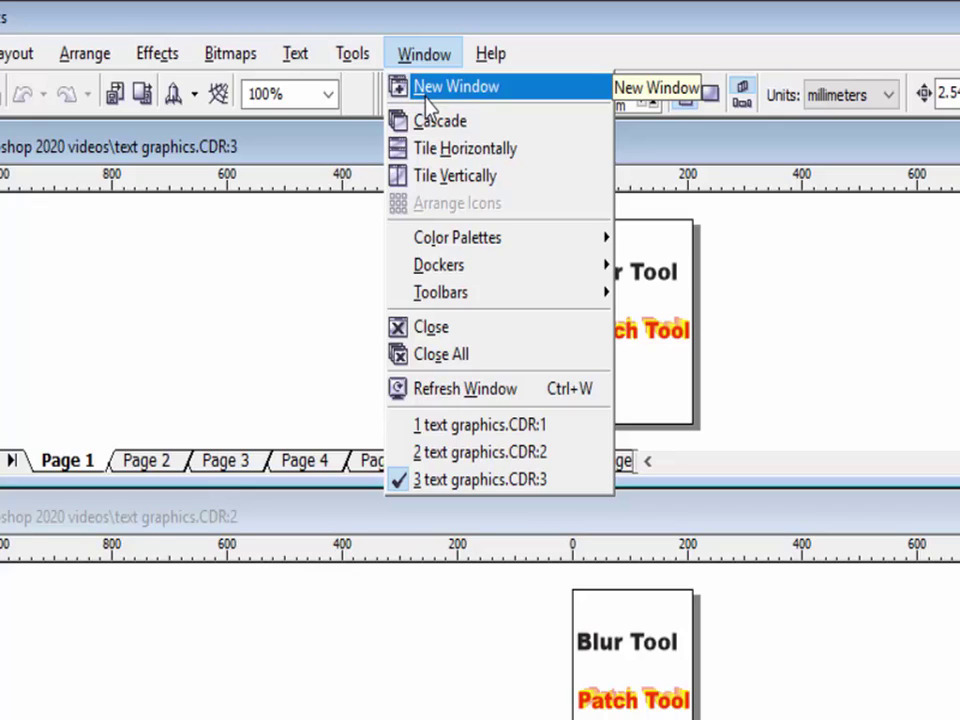
left_click(476, 192)
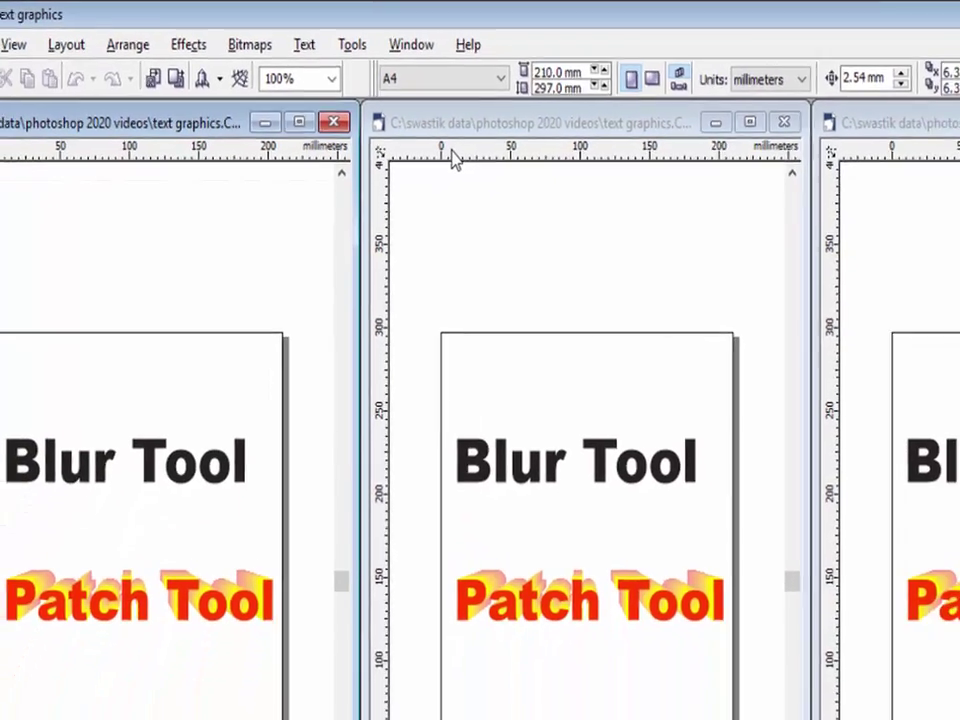
left_click(430, 50)
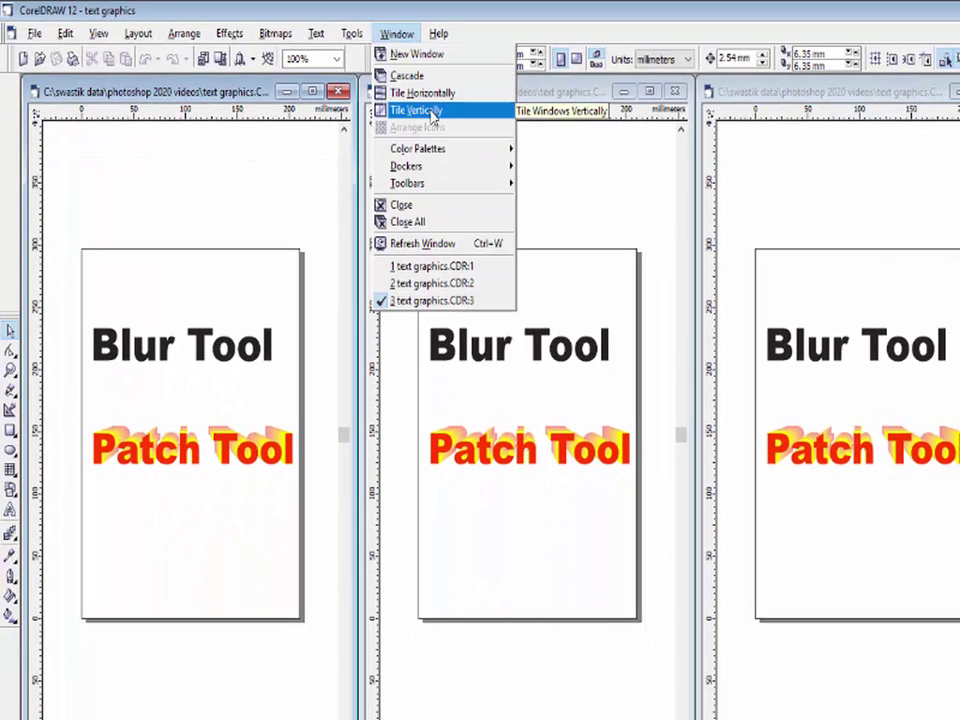
left_click(245, 208)
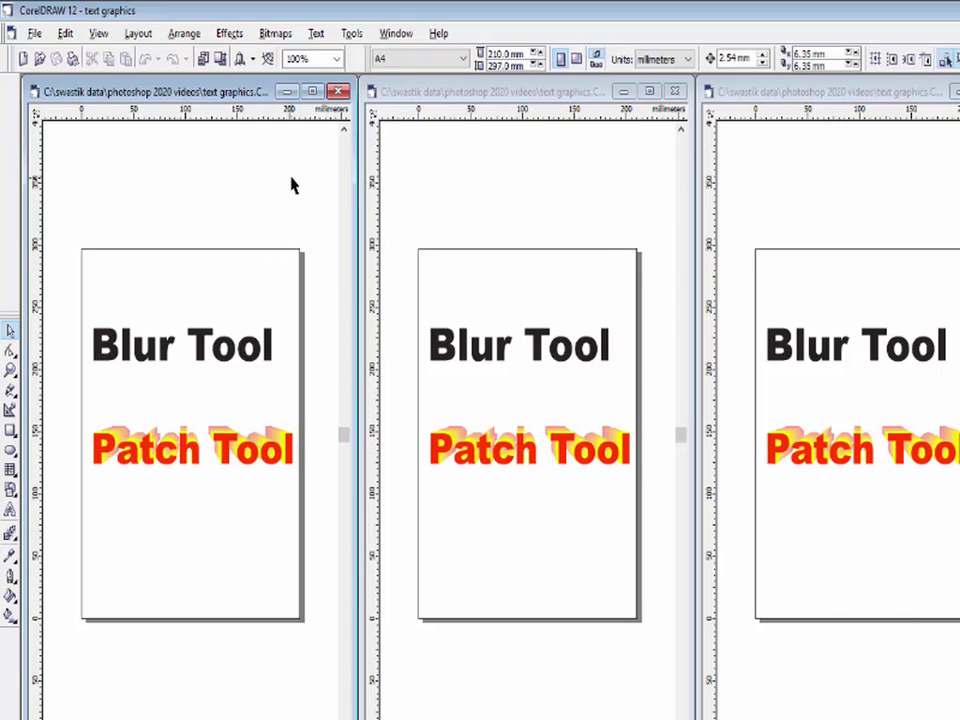
Activate the second and the third of the vertically tiled windows in turn
left_click(475, 96)
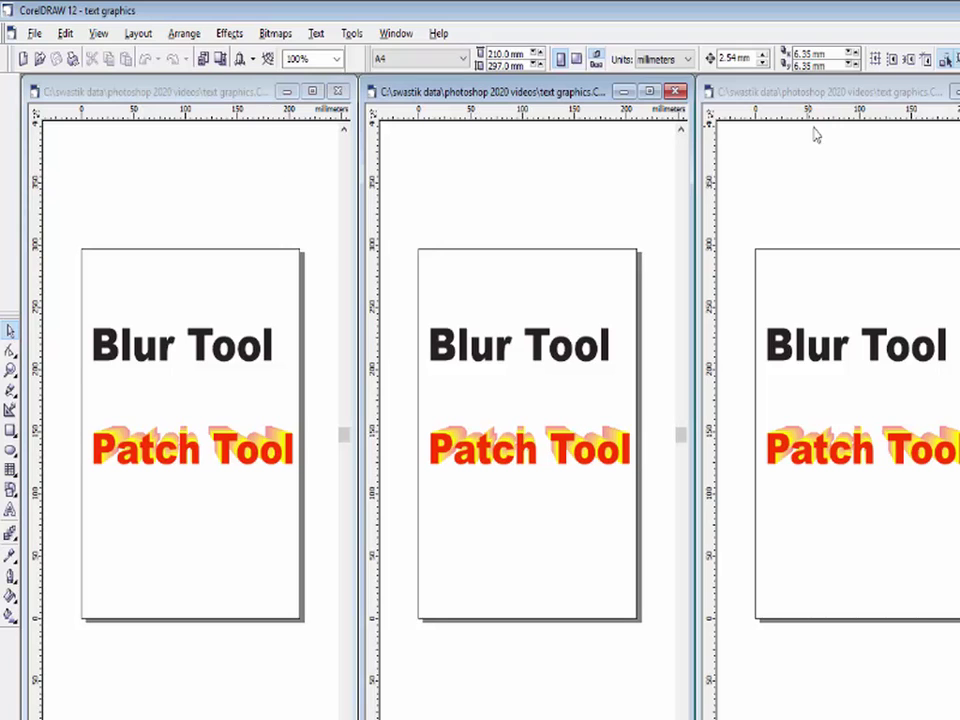
left_click(828, 96)
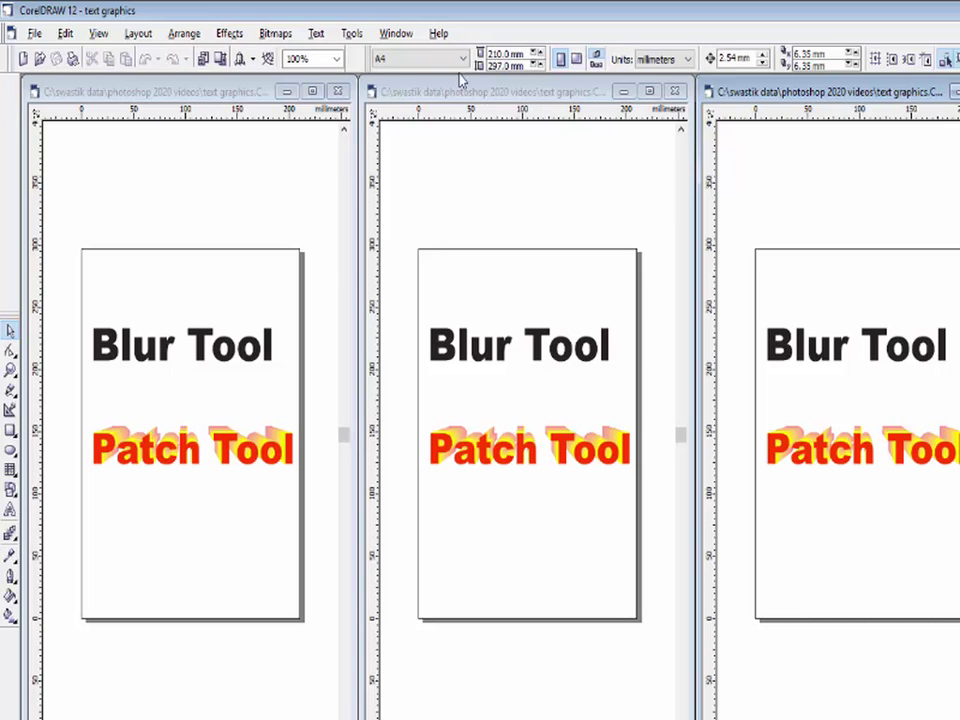
left_click(406, 36)
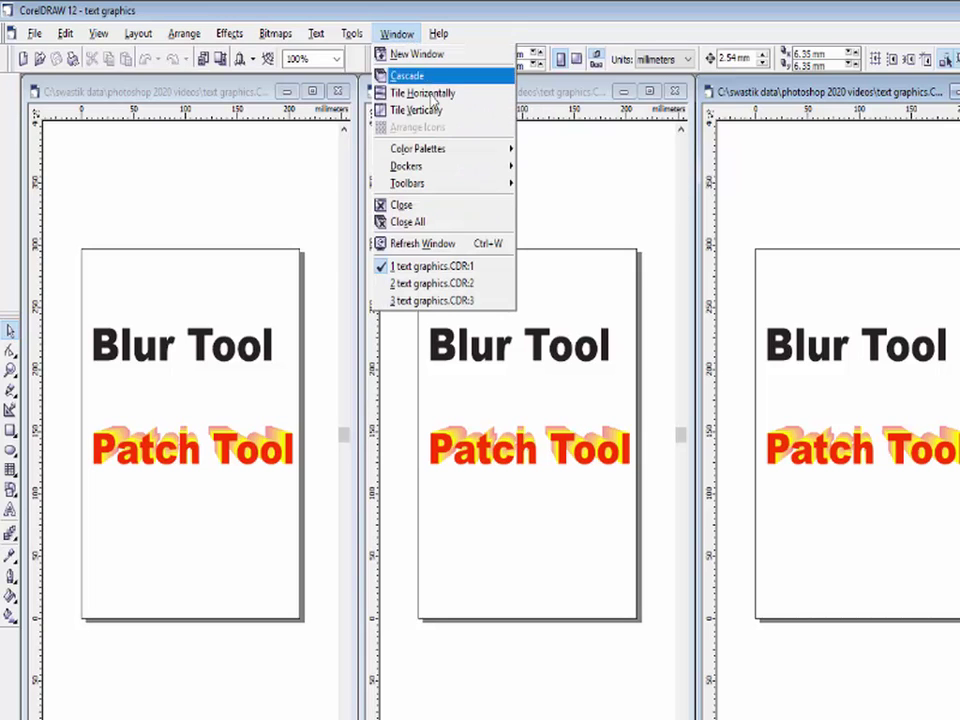
mouse_move(448, 153)
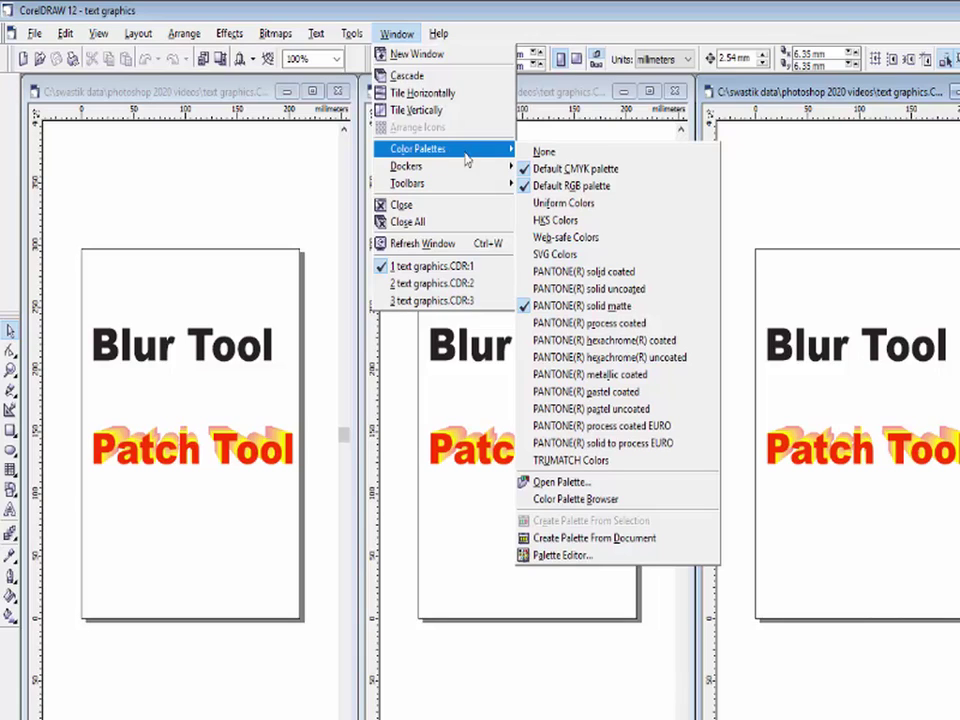
left_click(770, 204)
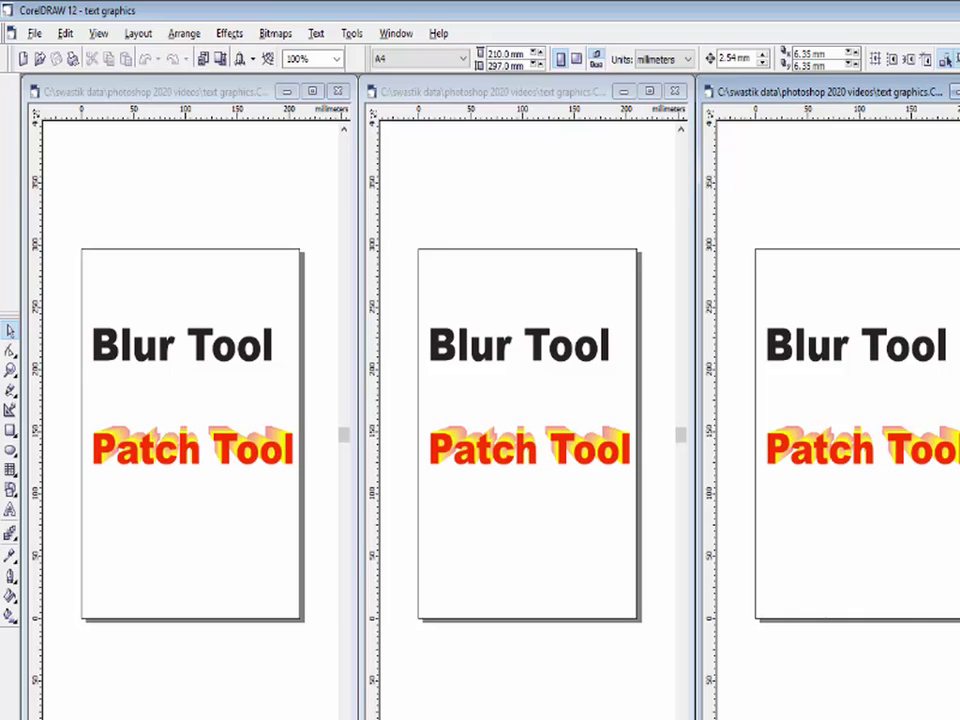
Close two of the three document windows and maximize the remaining one
key("ctrl+F4")
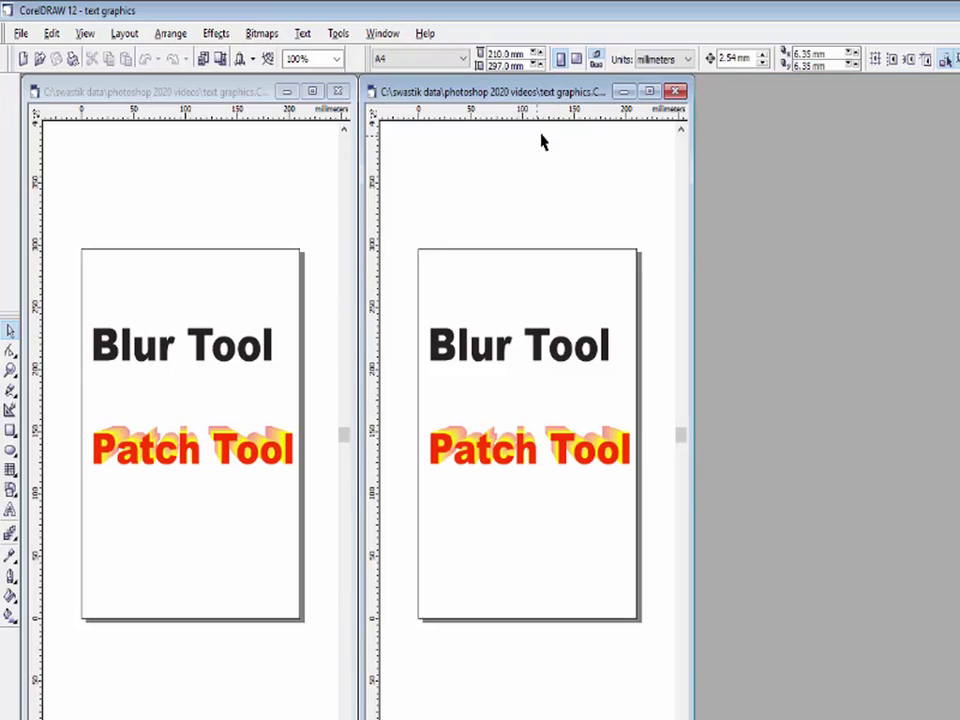
left_click(675, 92)
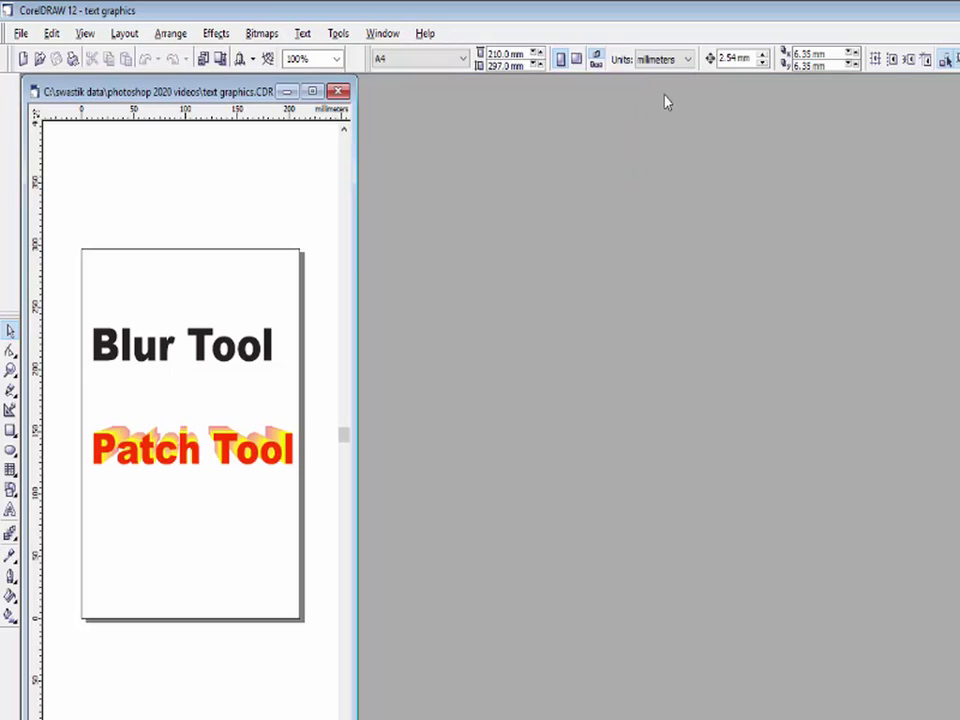
left_click(312, 91)
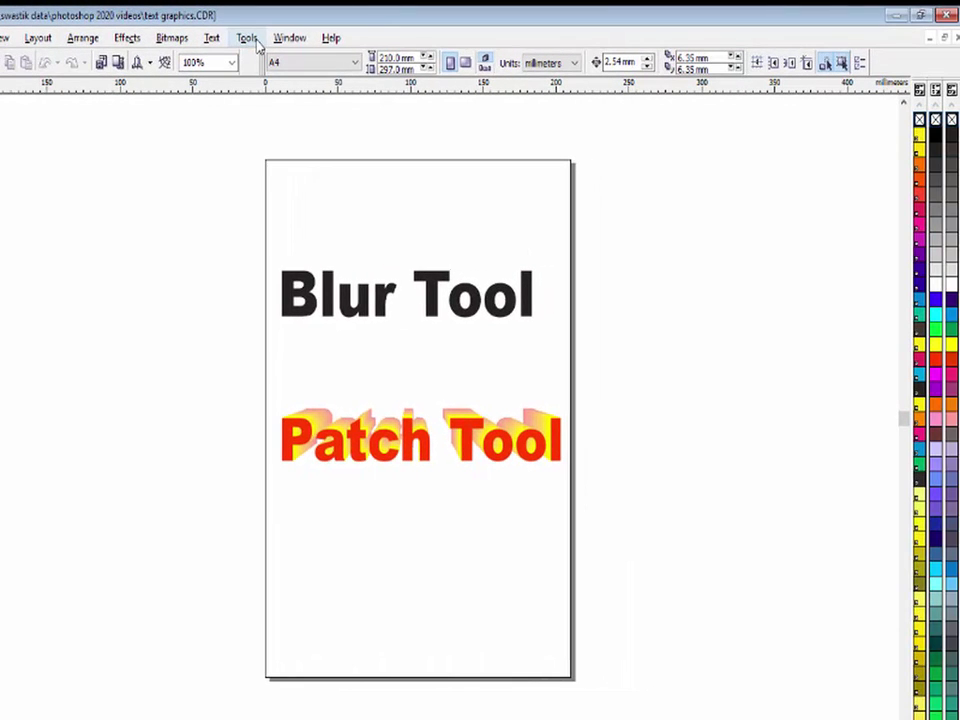
left_click(274, 40)
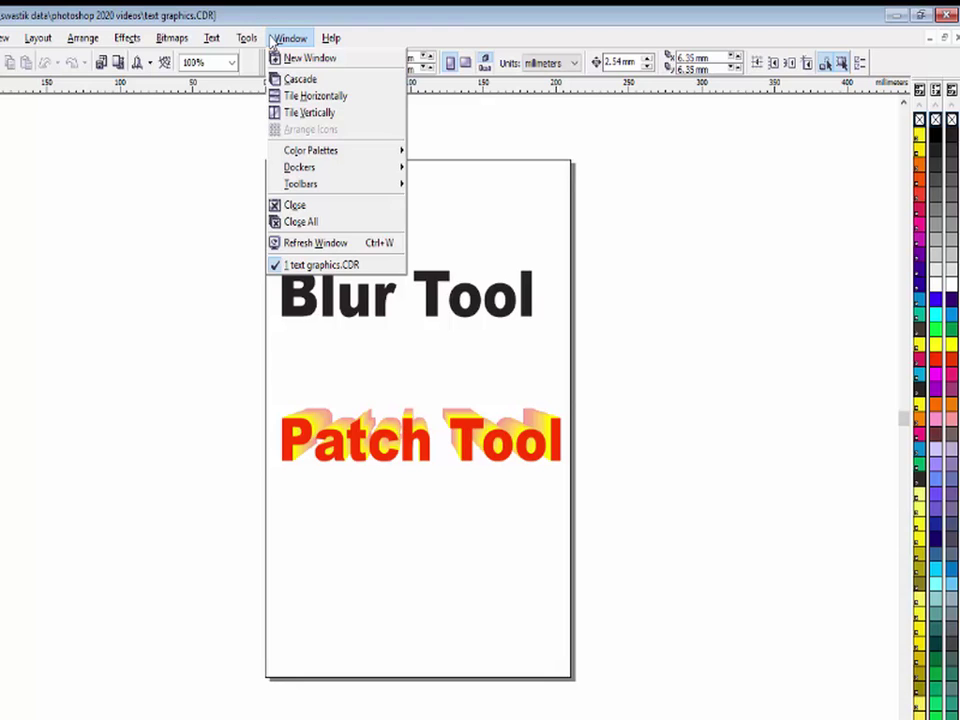
mouse_move(328, 152)
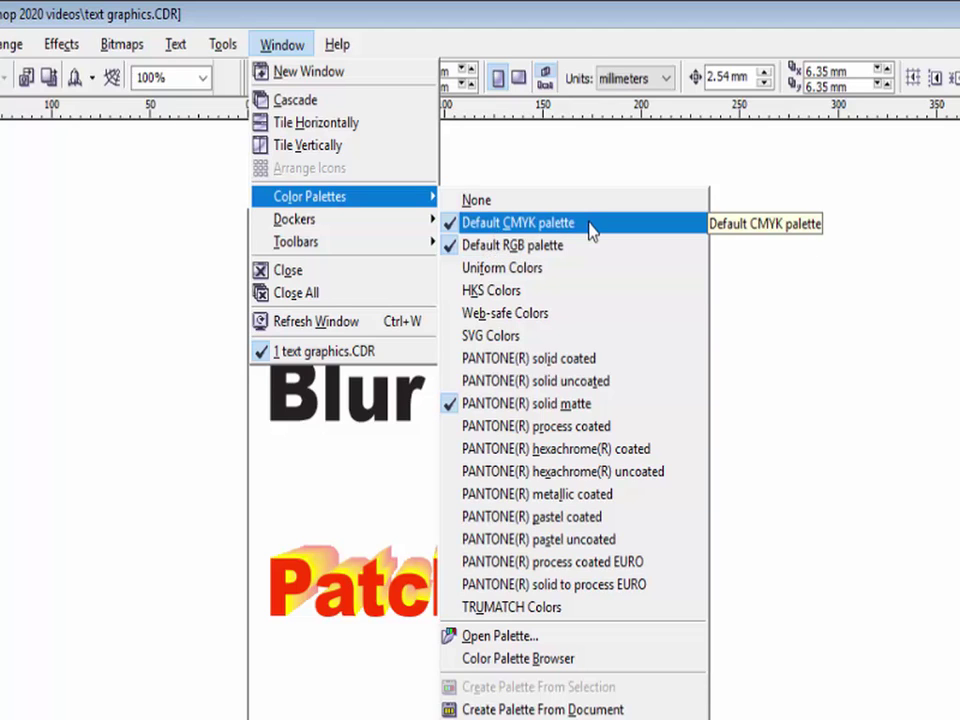
key("Escape")
key("Escape")
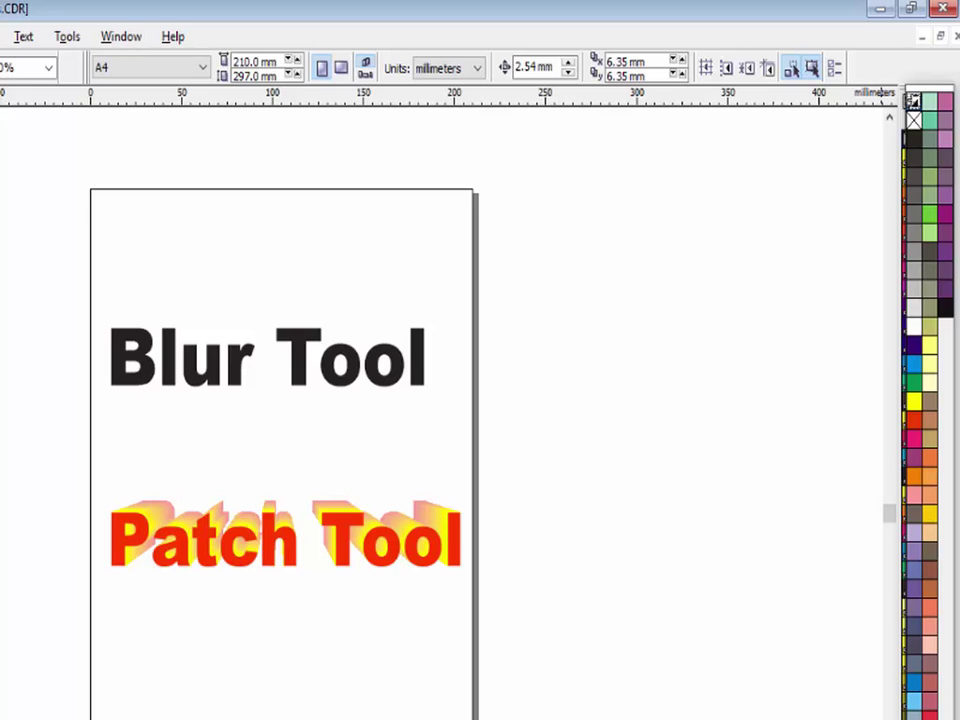
Hide the PANTONE(R) solid matte color palette and display the PANTONE(R) solid uncoated palette instead
left_click(118, 37)
mouse_move(178, 188)
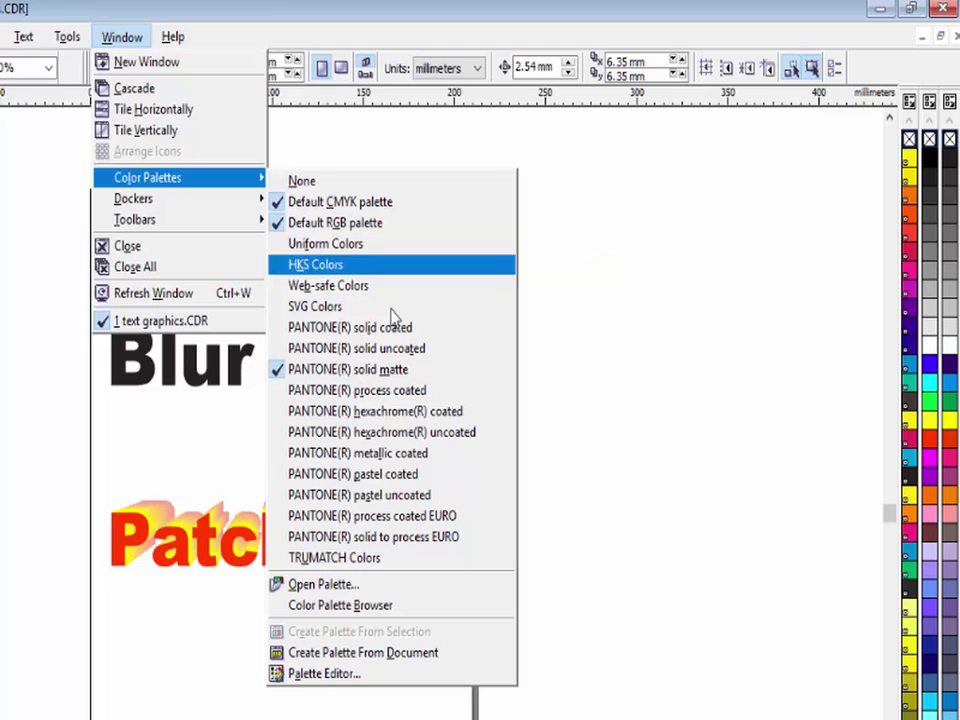
left_click(294, 370)
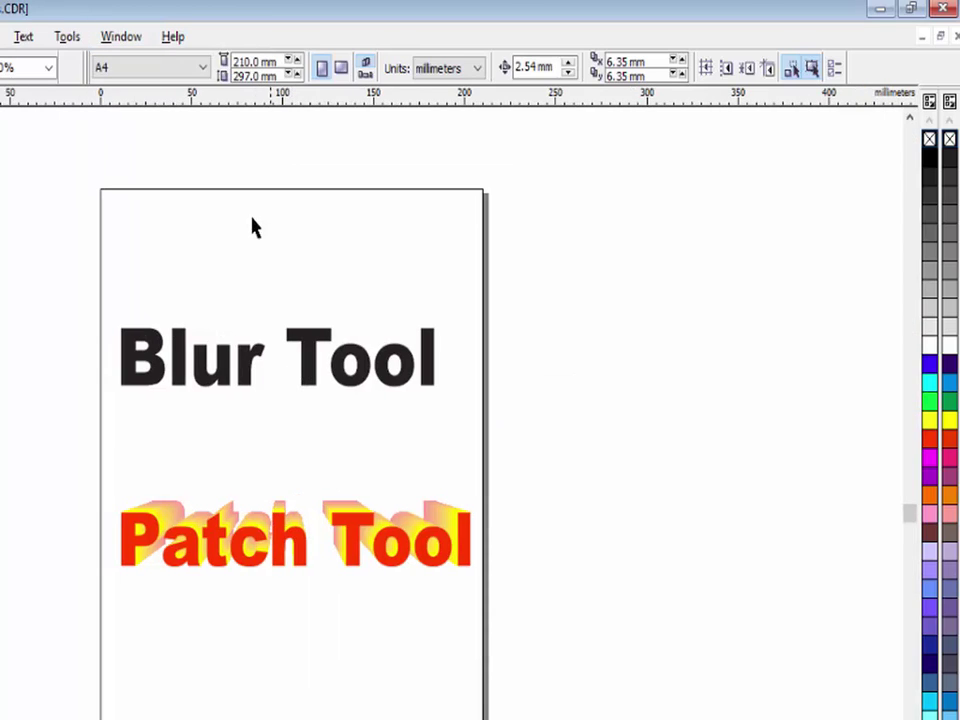
left_click(107, 39)
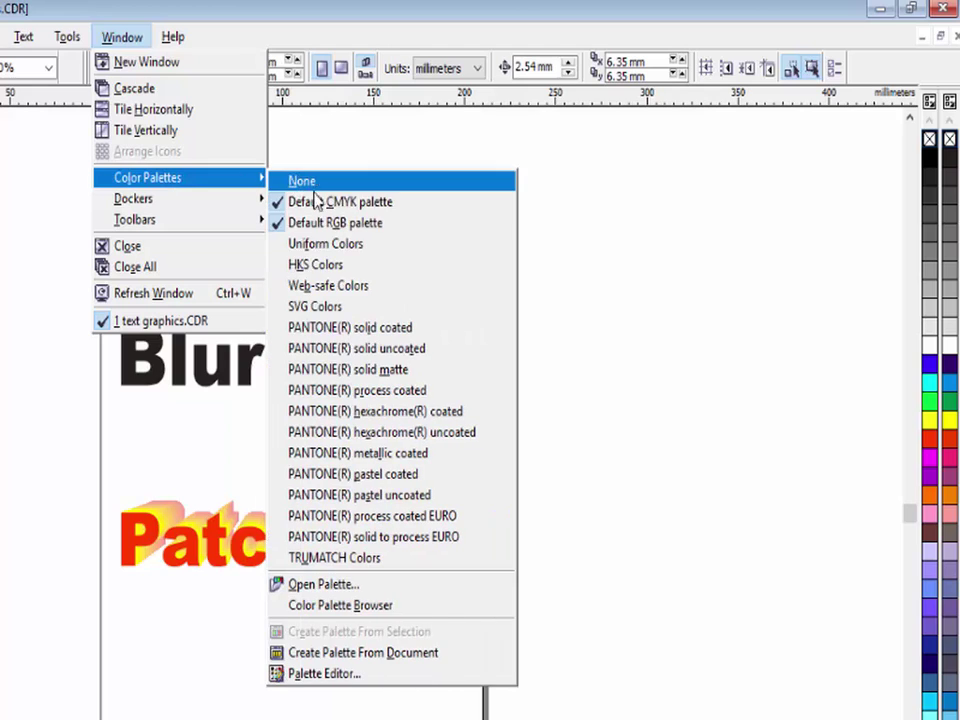
left_click(330, 356)
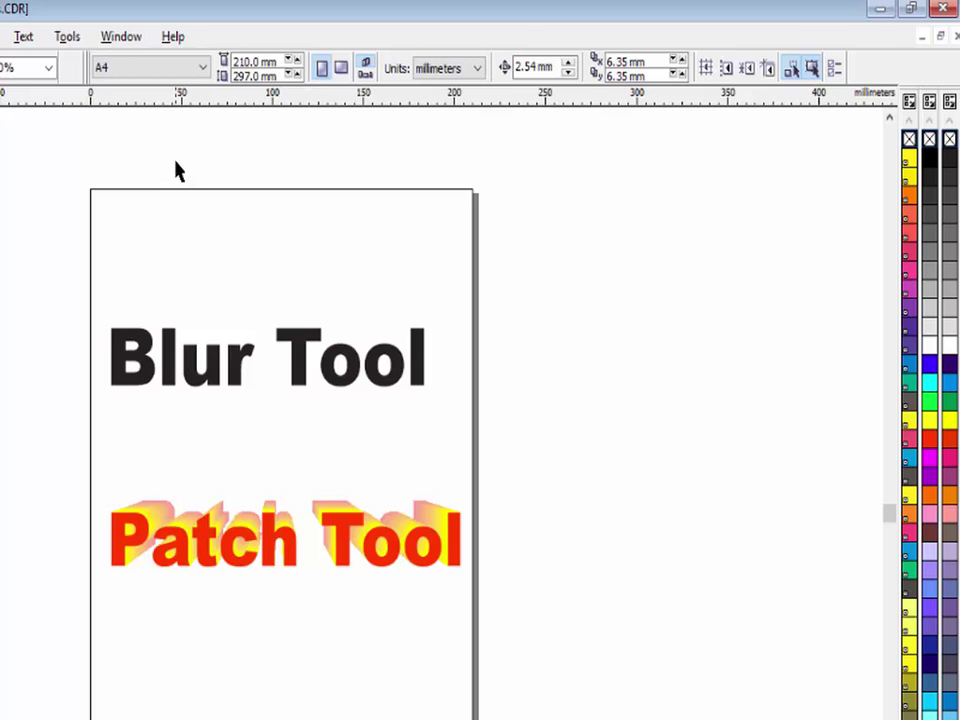
Open the Artistic Media docker and undock it as a floating window beside the page
left_click(121, 37)
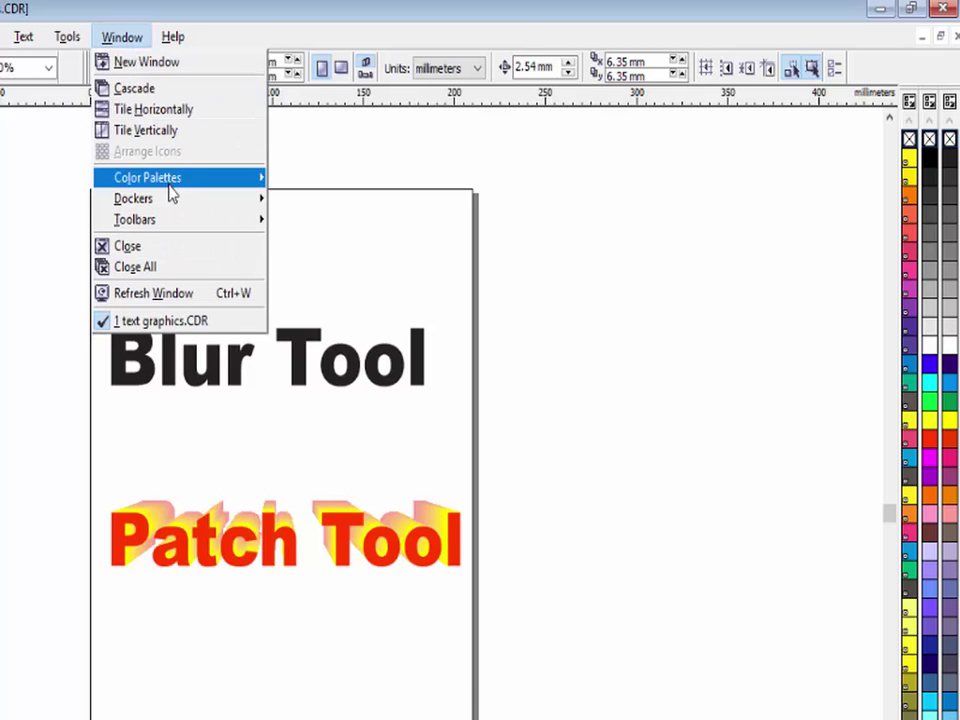
mouse_move(172, 206)
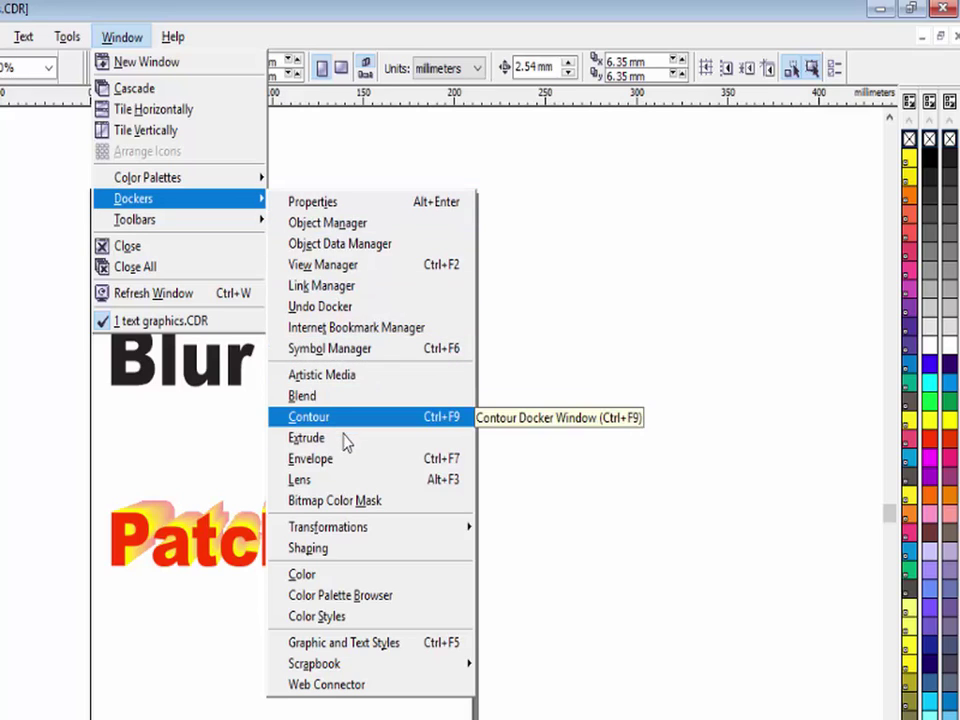
left_click(367, 386)
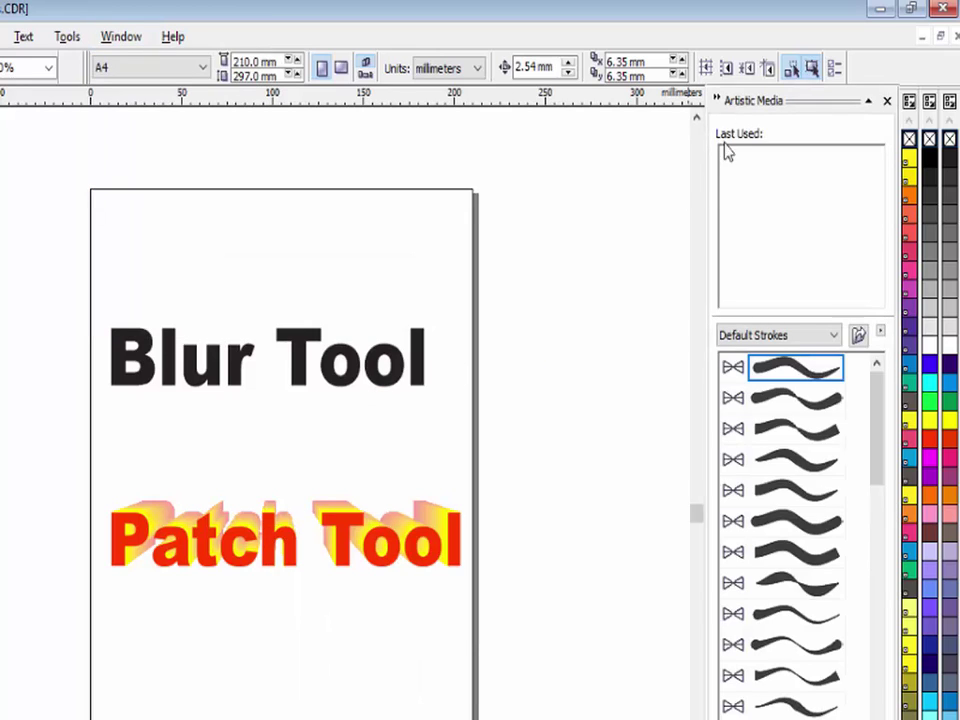
left_click_drag(829, 108, 615, 138)
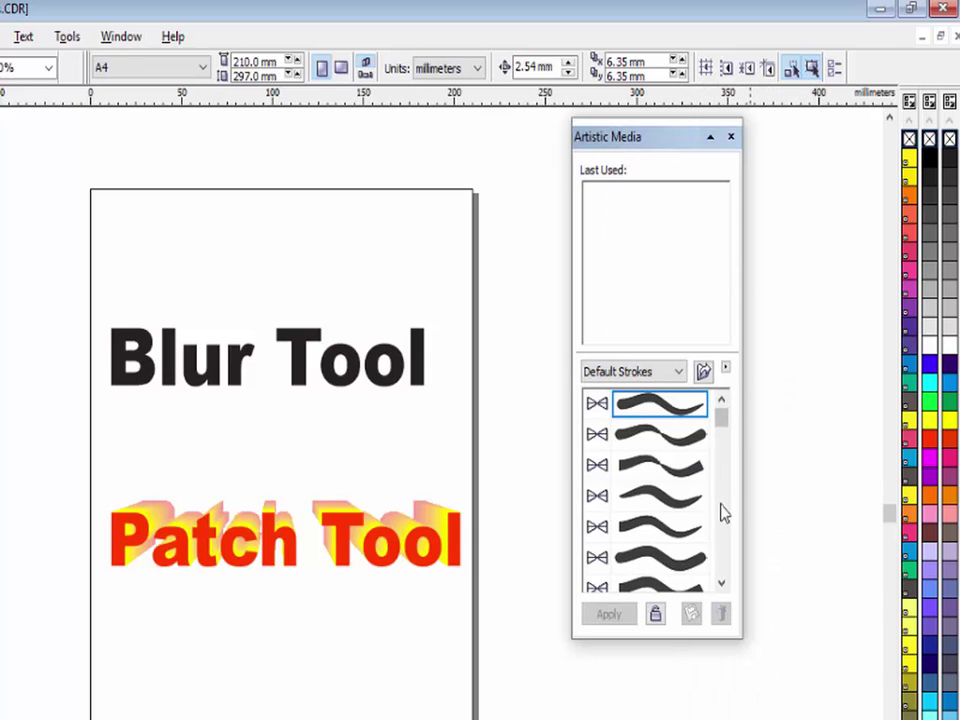
Browse down through the Default Strokes list of the Artistic Media docker
left_click(721, 585)
left_click(721, 585)
left_click(721, 585)
left_click(721, 585)
left_click(721, 585)
left_click(721, 585)
left_click(721, 585)
left_click(721, 585)
left_click(721, 585)
left_click(721, 585)
left_click(721, 585)
left_click(721, 585)
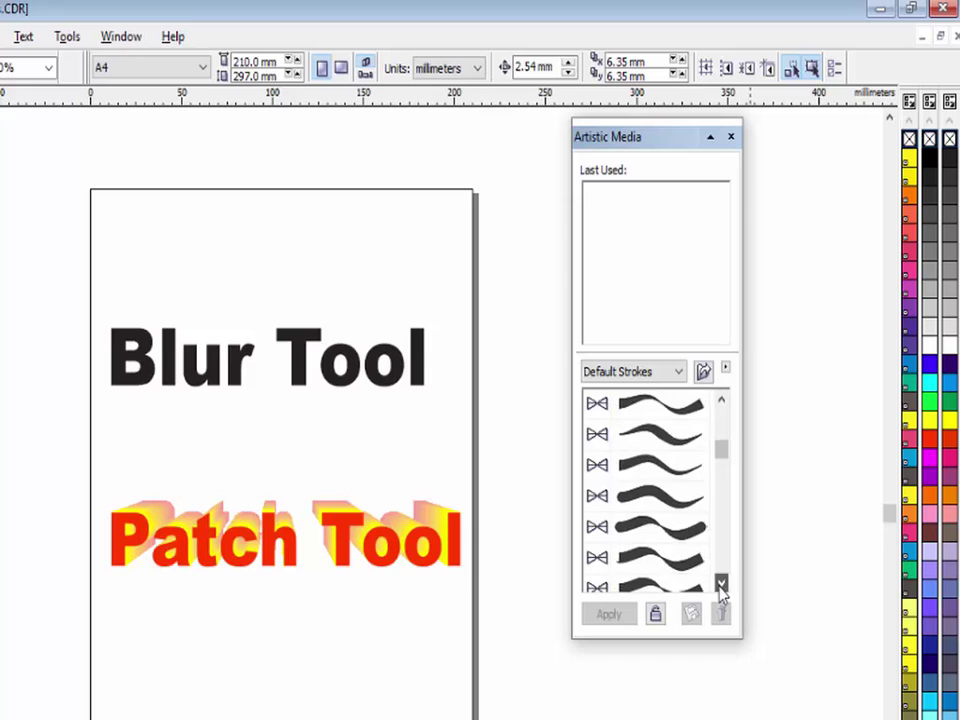
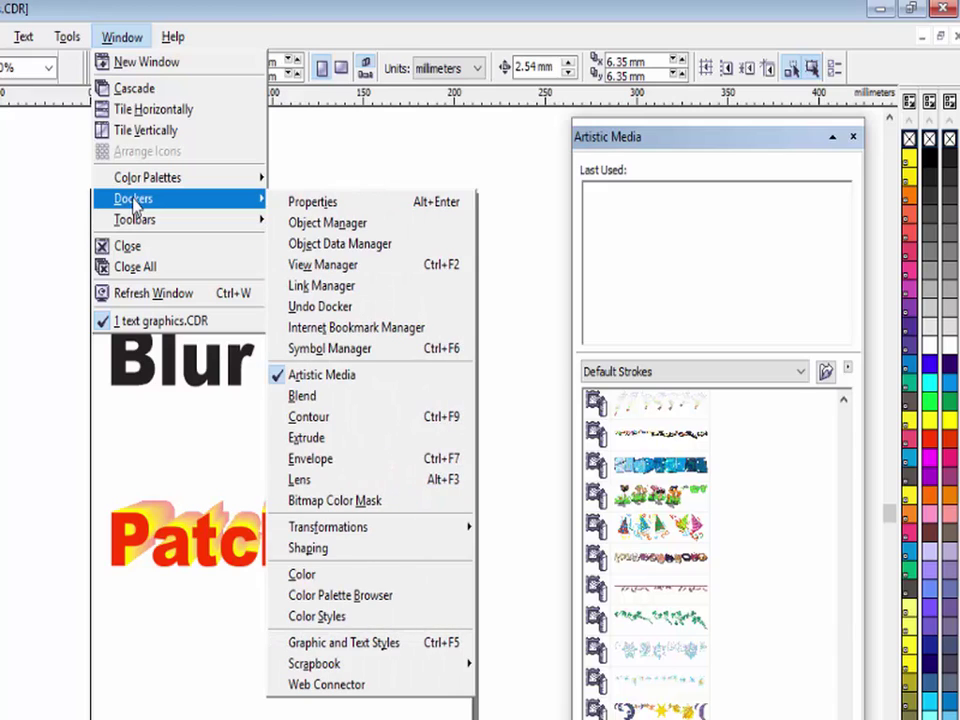
Open the Blend docker, redock the floating Artistic Media docker and float the Blend docker beside the page
left_click(330, 398)
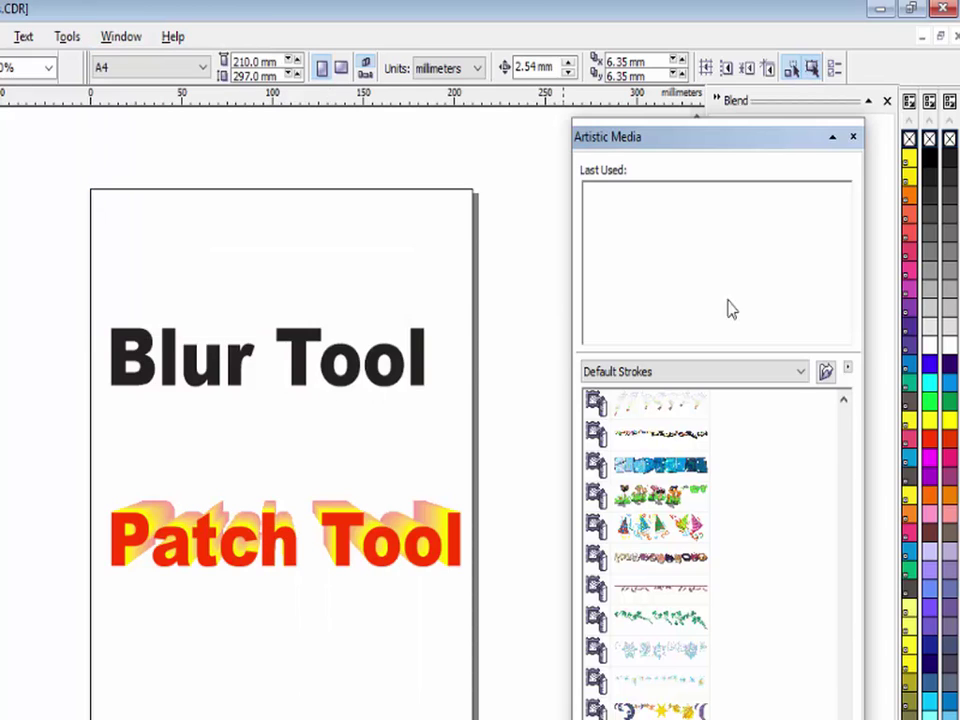
left_click_drag(767, 145, 814, 171)
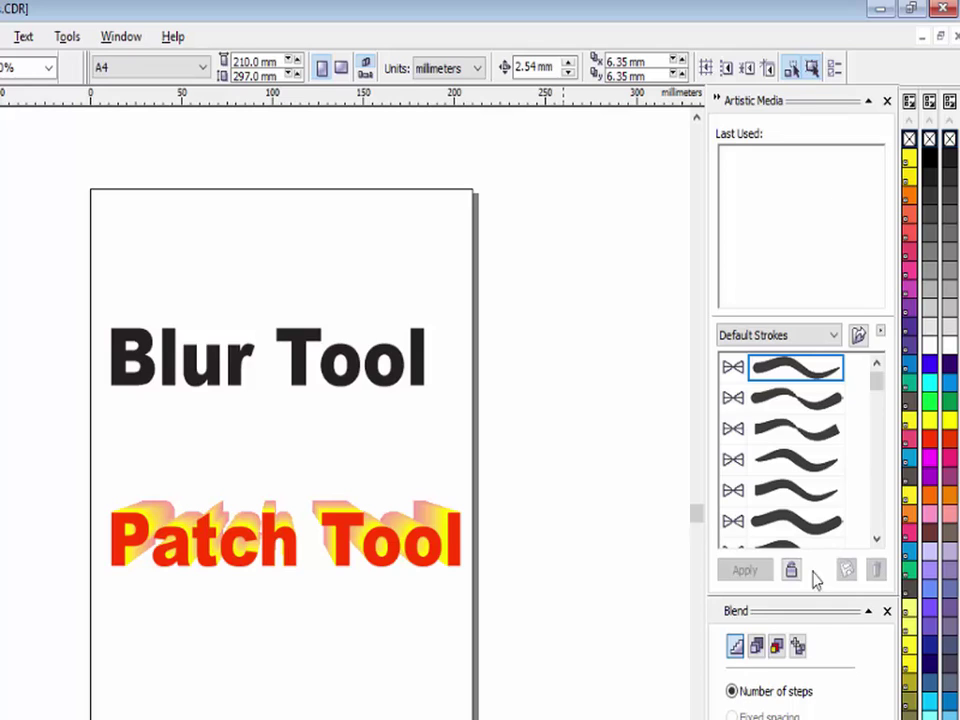
left_click_drag(724, 620, 540, 170)
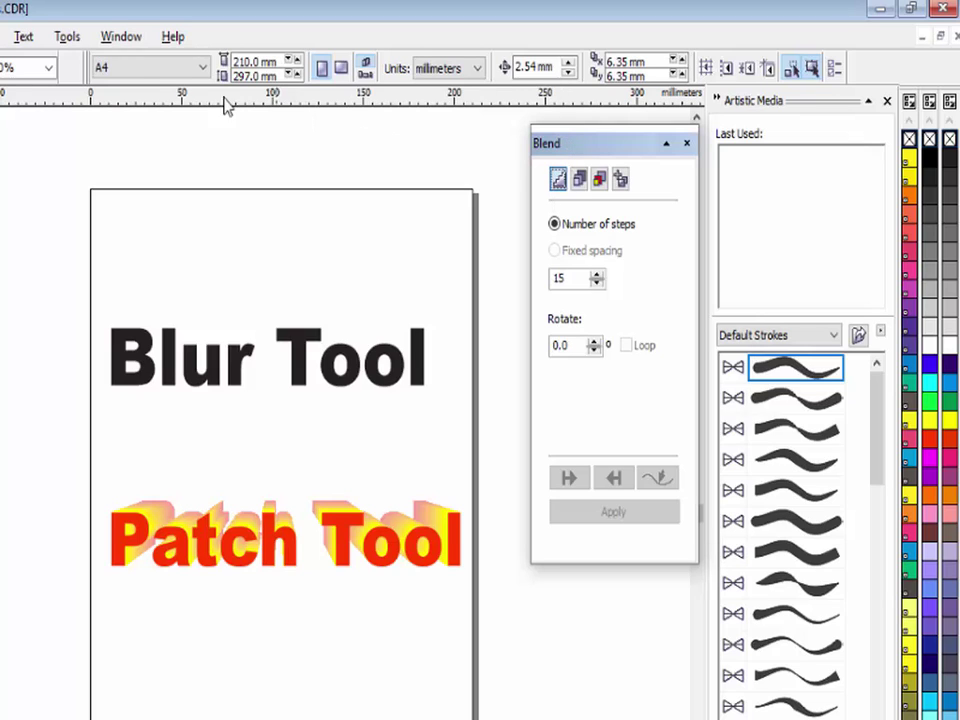
Open the Extrude docker, undock it and arrange it side by side with the floating Blend docker
left_click(122, 37)
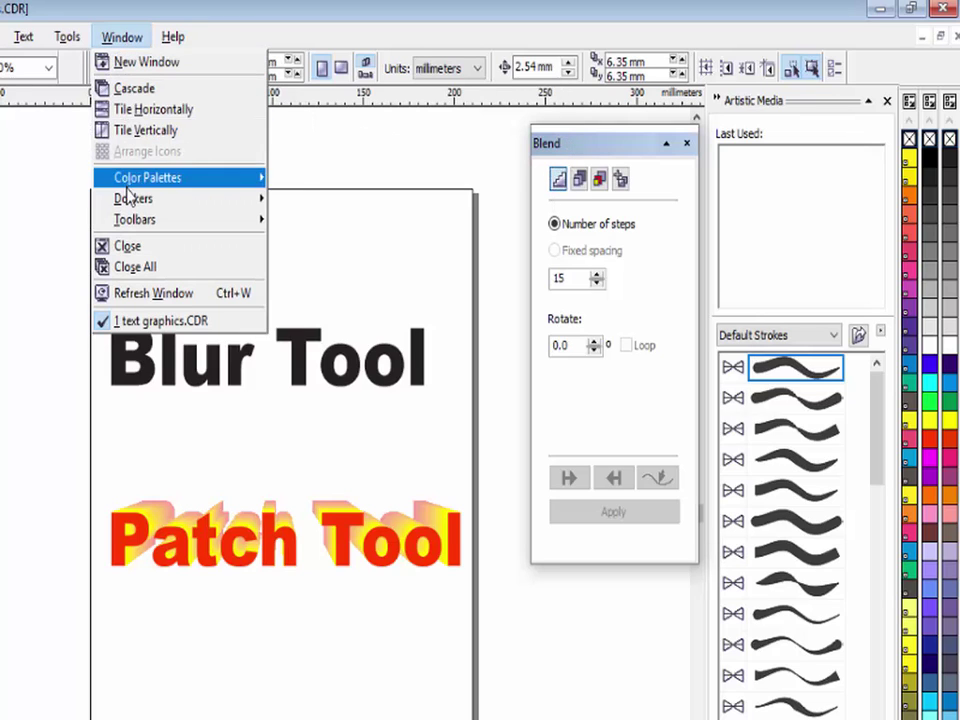
mouse_move(132, 202)
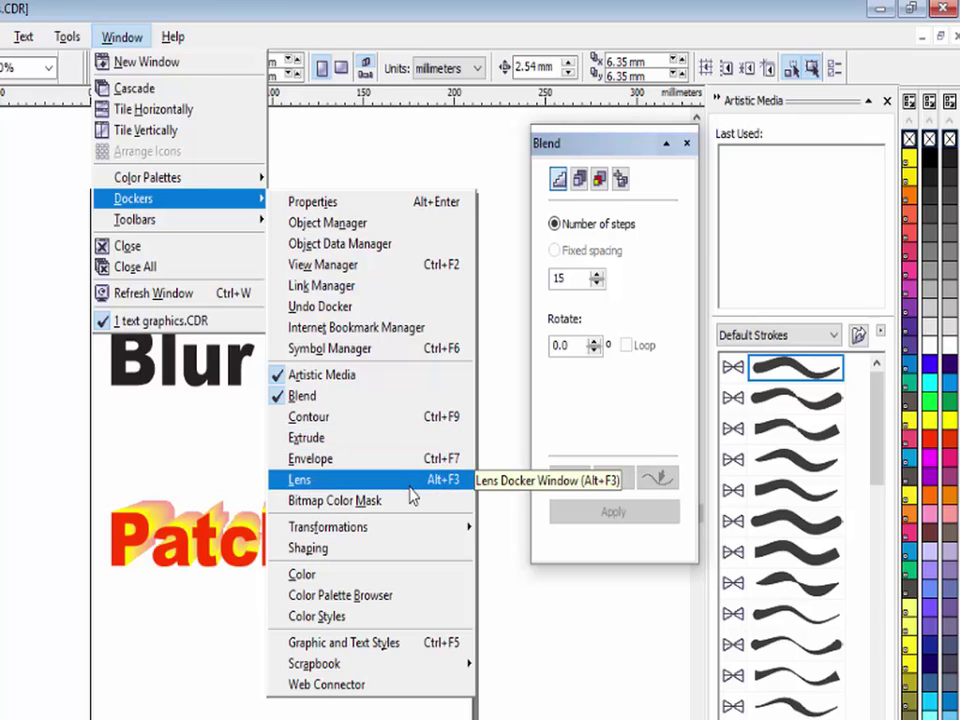
left_click(441, 447)
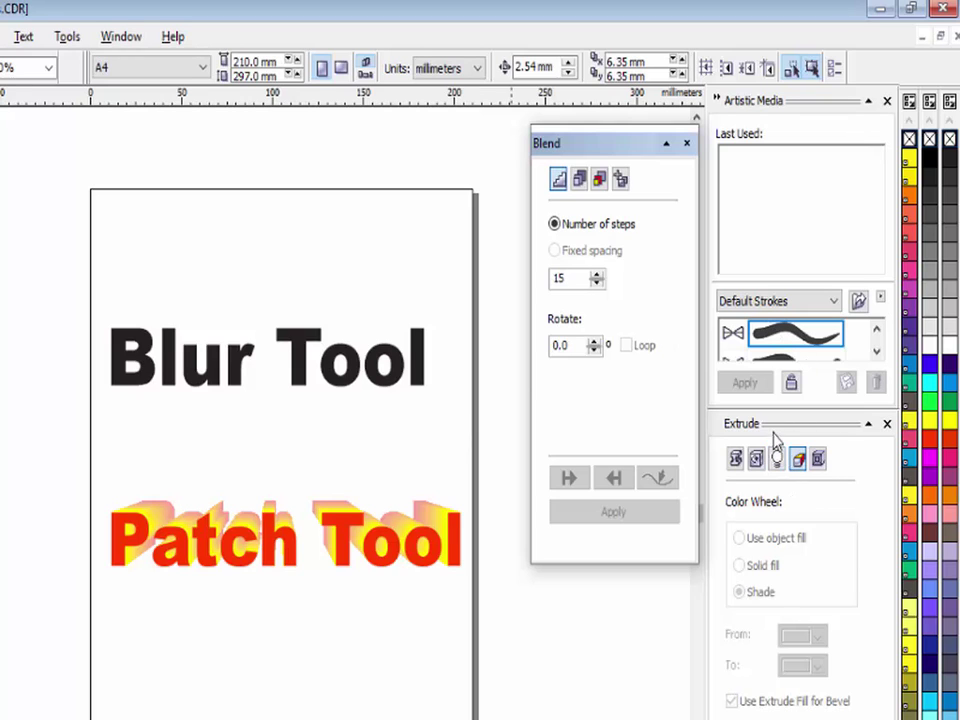
mouse_move(776, 444)
left_mouse_down()
mouse_move(579, 542)
mouse_move(429, 167)
mouse_move(397, 133)
mouse_move(392, 148)
left_mouse_up()
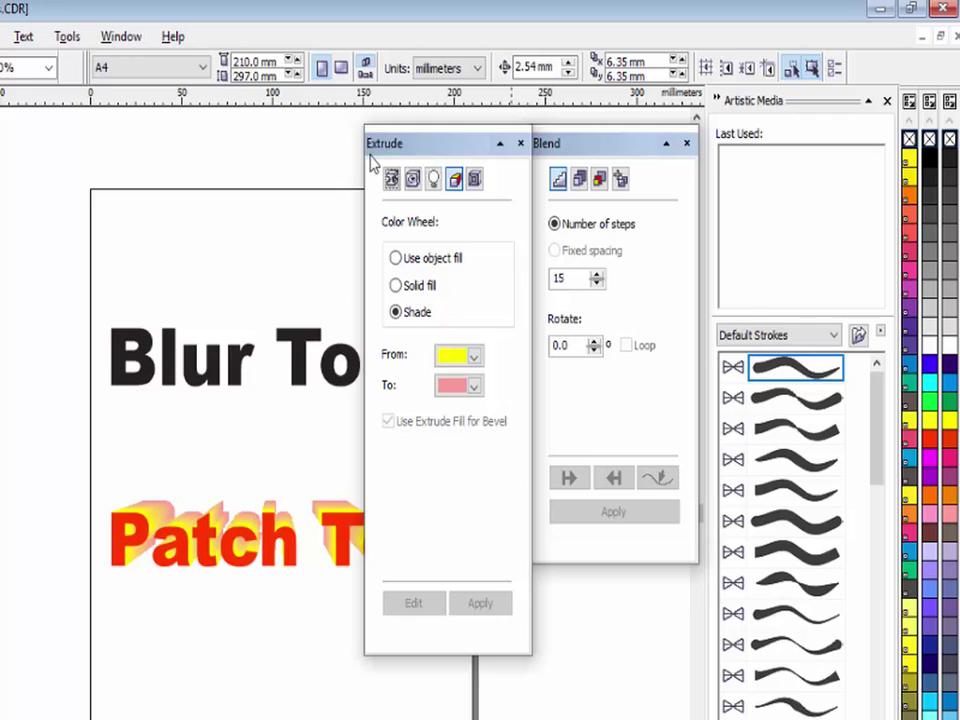
left_click_drag(424, 156, 416, 192)
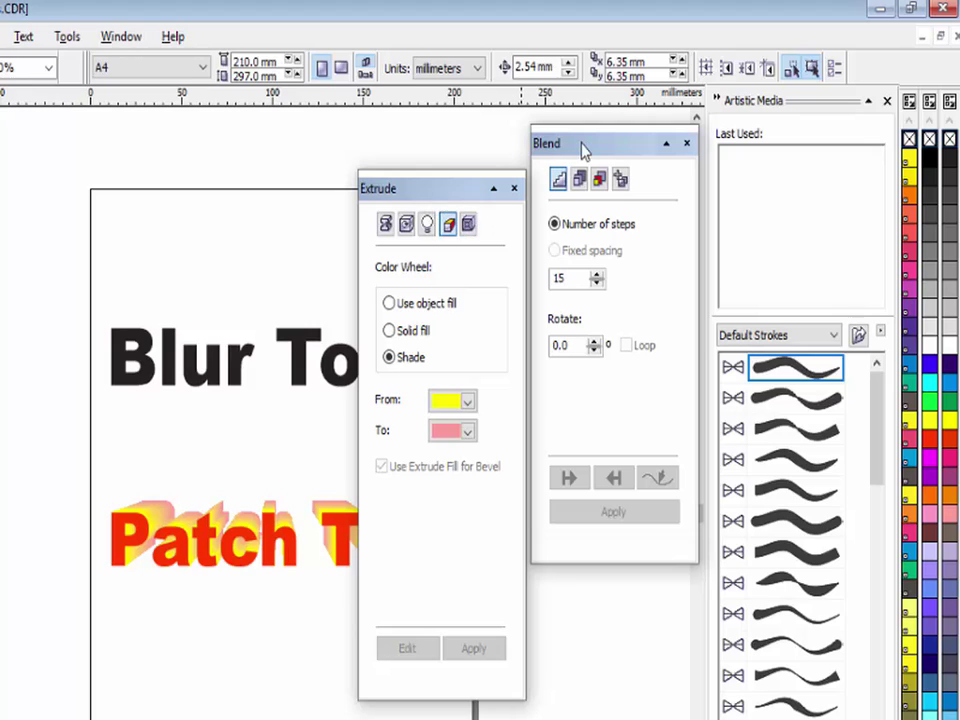
left_click_drag(583, 150, 577, 197)
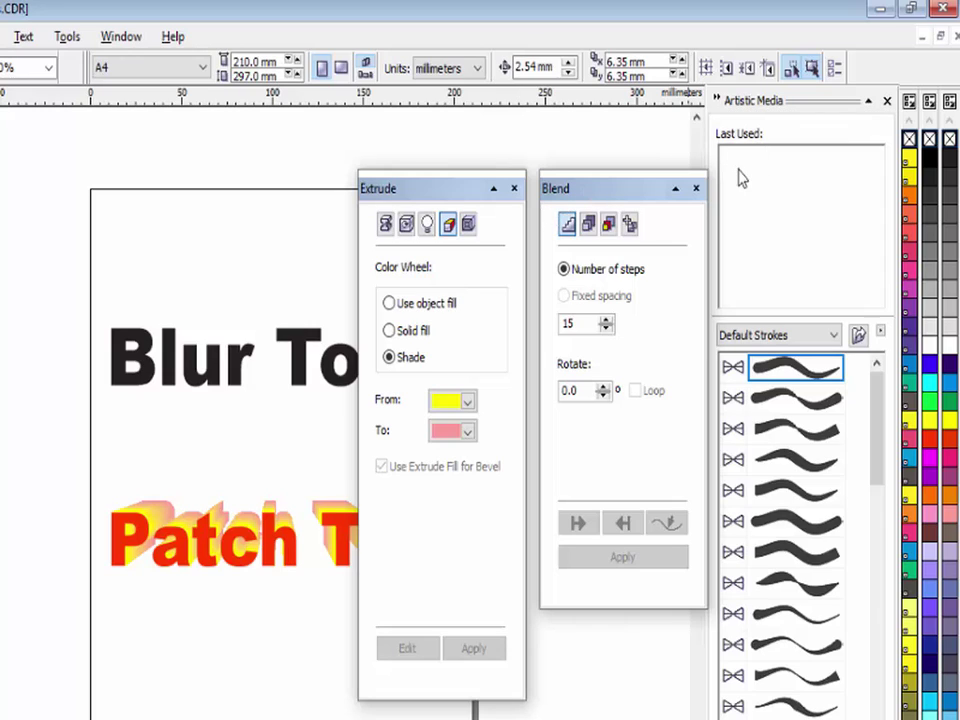
Close the floating Extrude and Blend dockers
left_click(515, 189)
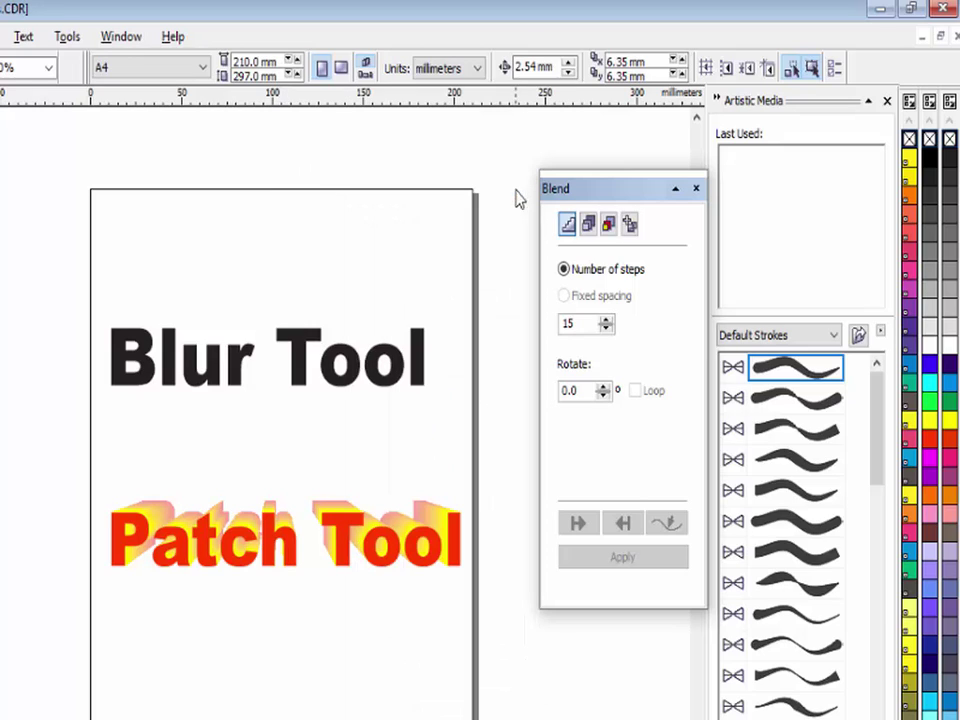
left_click(696, 189)
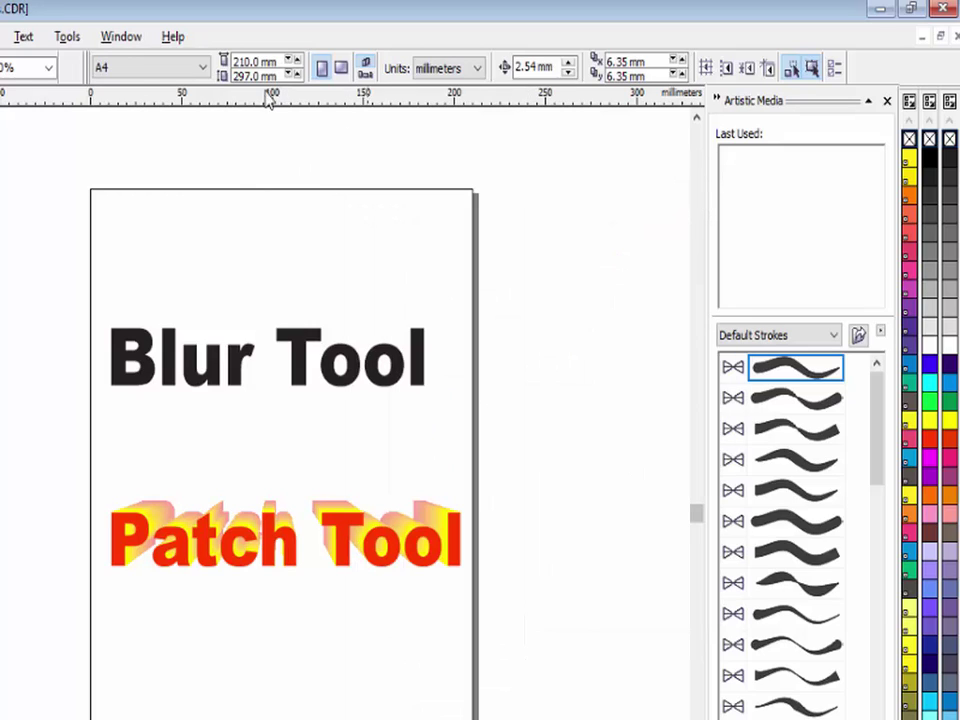
Hide the Property Bar and display it again
left_click(67, 45)
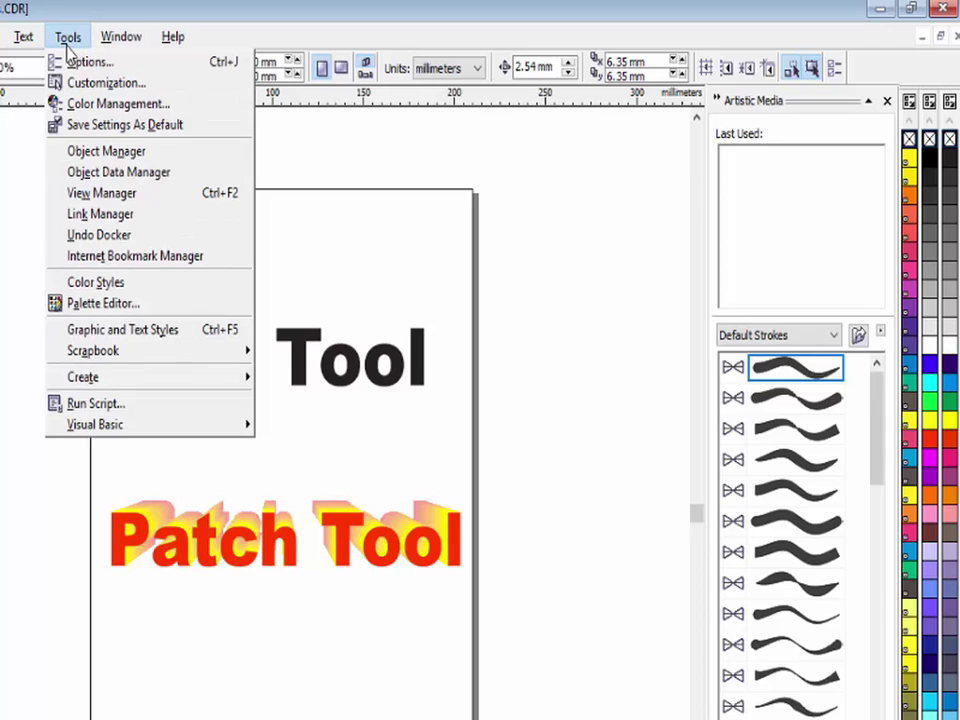
mouse_move(103, 45)
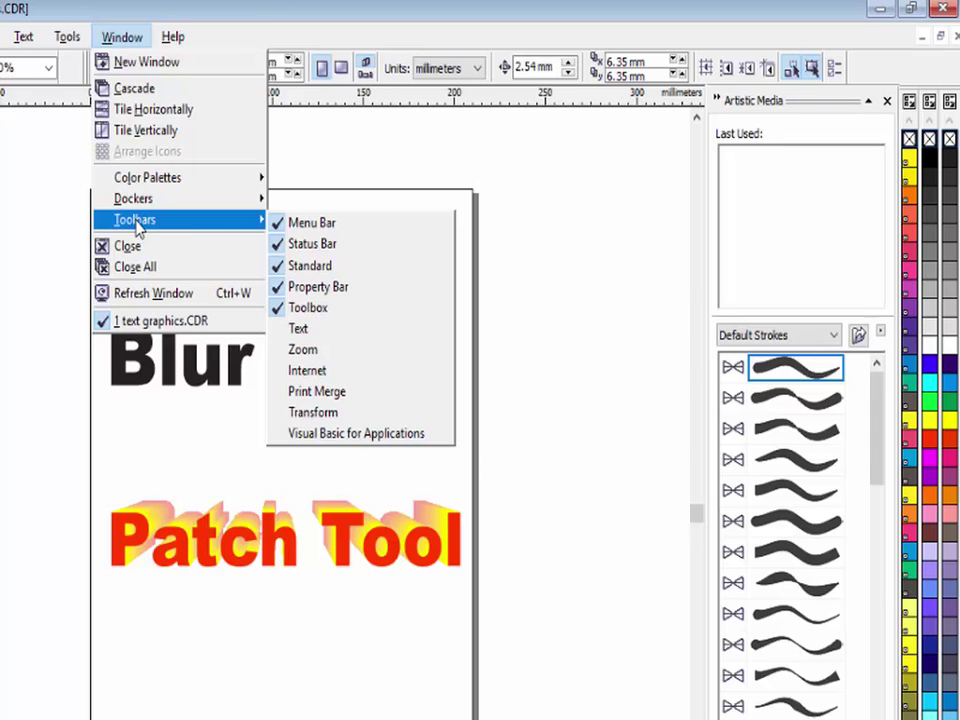
left_click(327, 294)
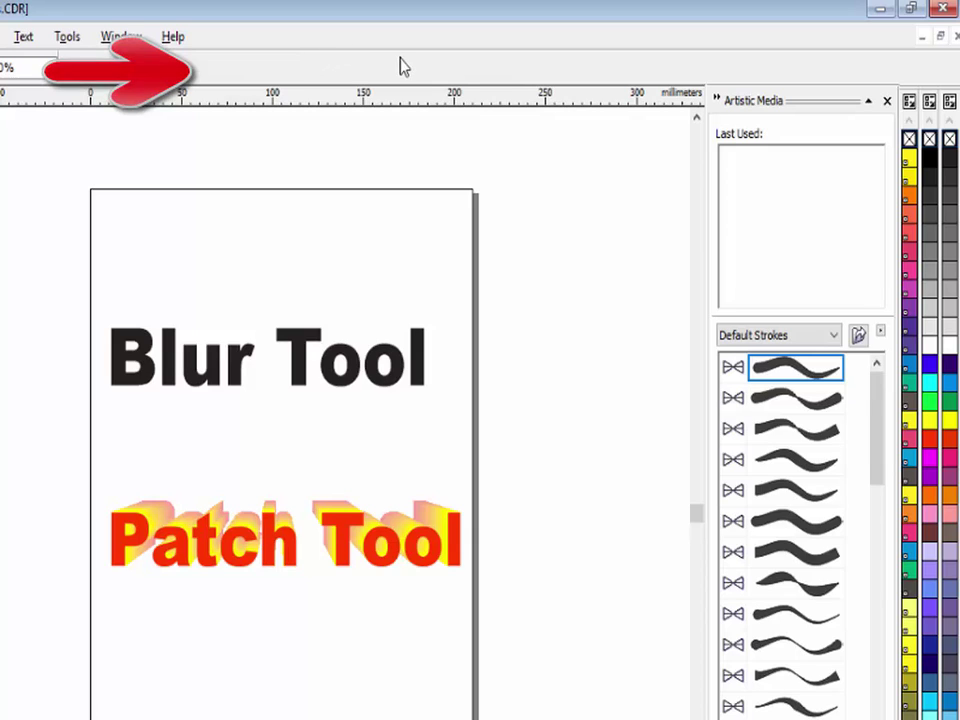
left_click(121, 37)
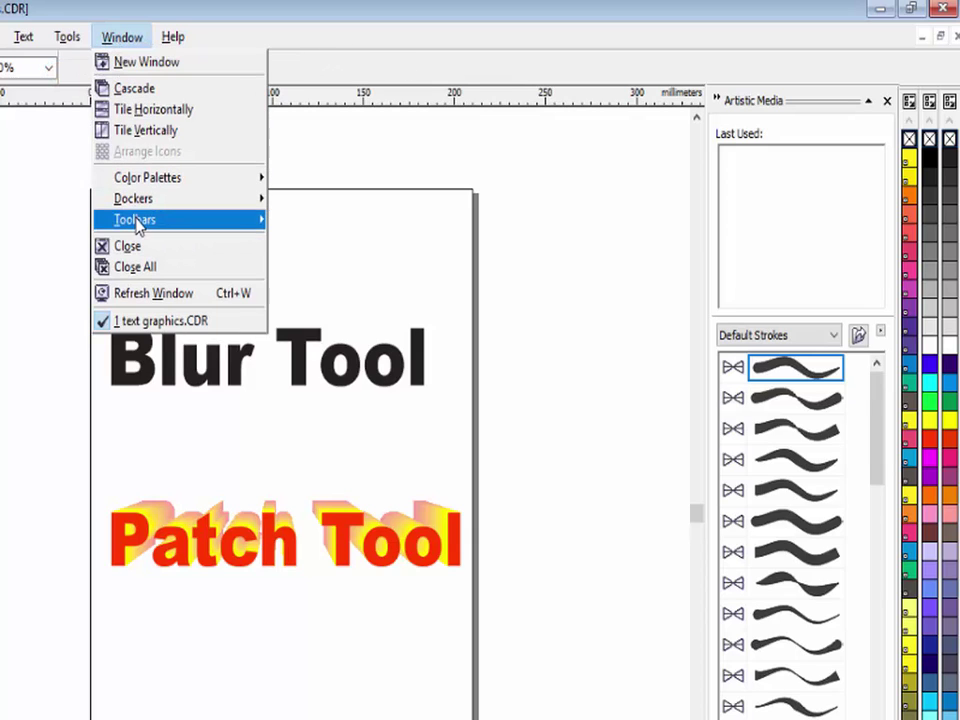
mouse_move(231, 221)
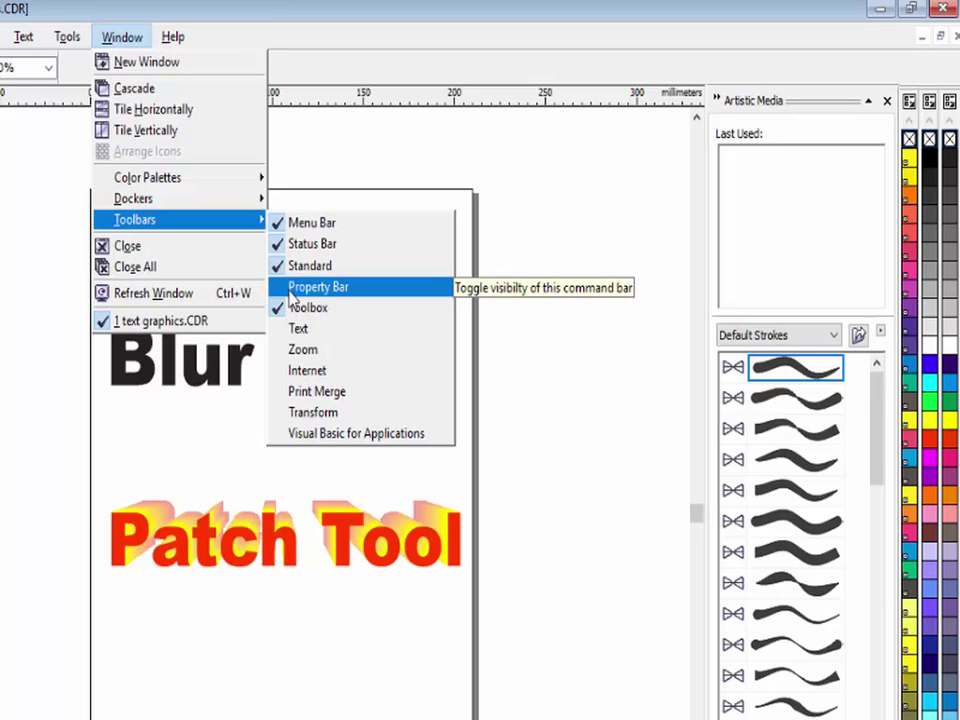
left_click(297, 288)
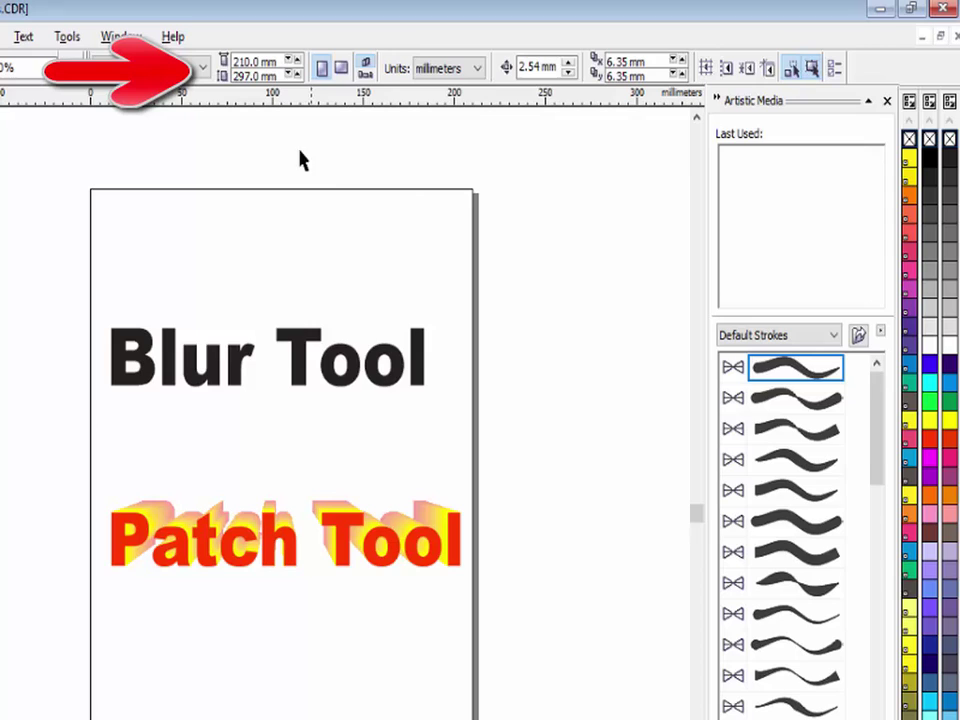
Close the text graphics.CDR document window
left_click(115, 37)
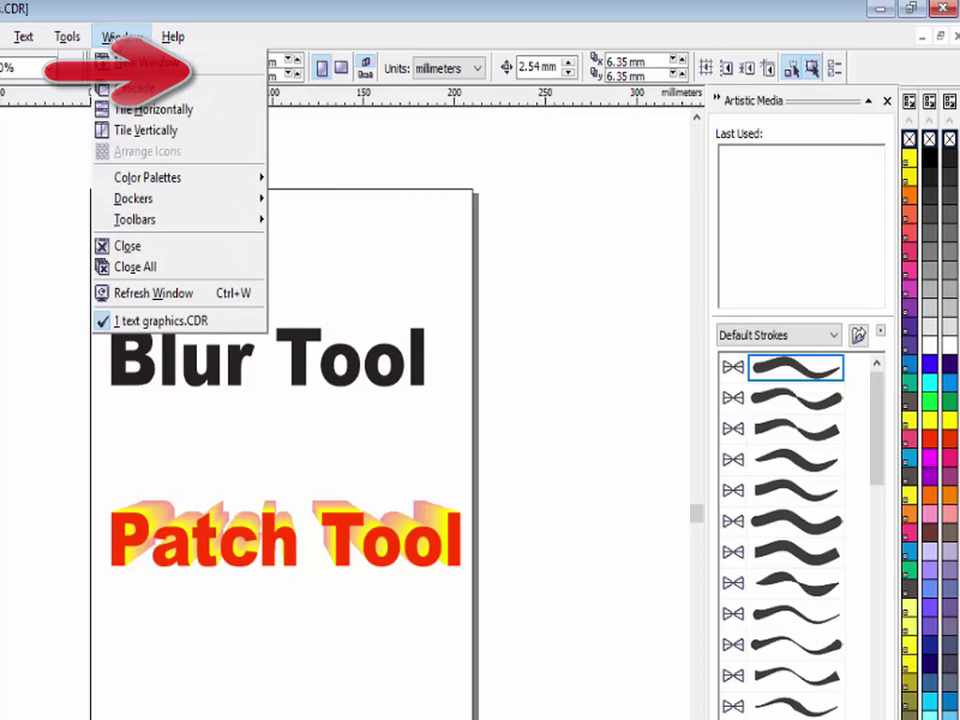
mouse_move(183, 222)
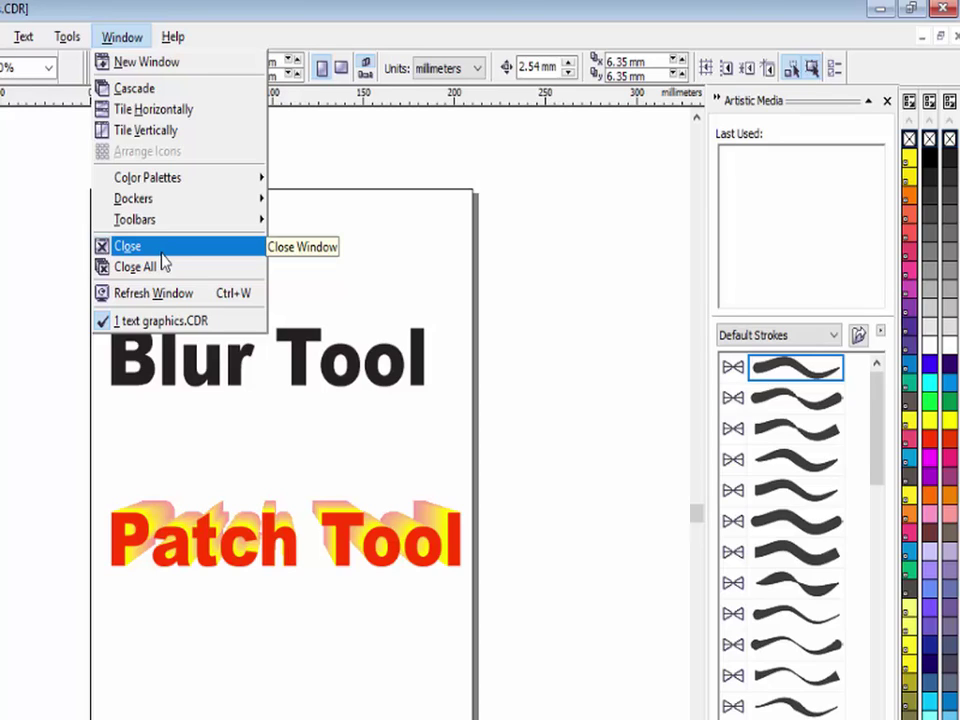
left_click(163, 262)
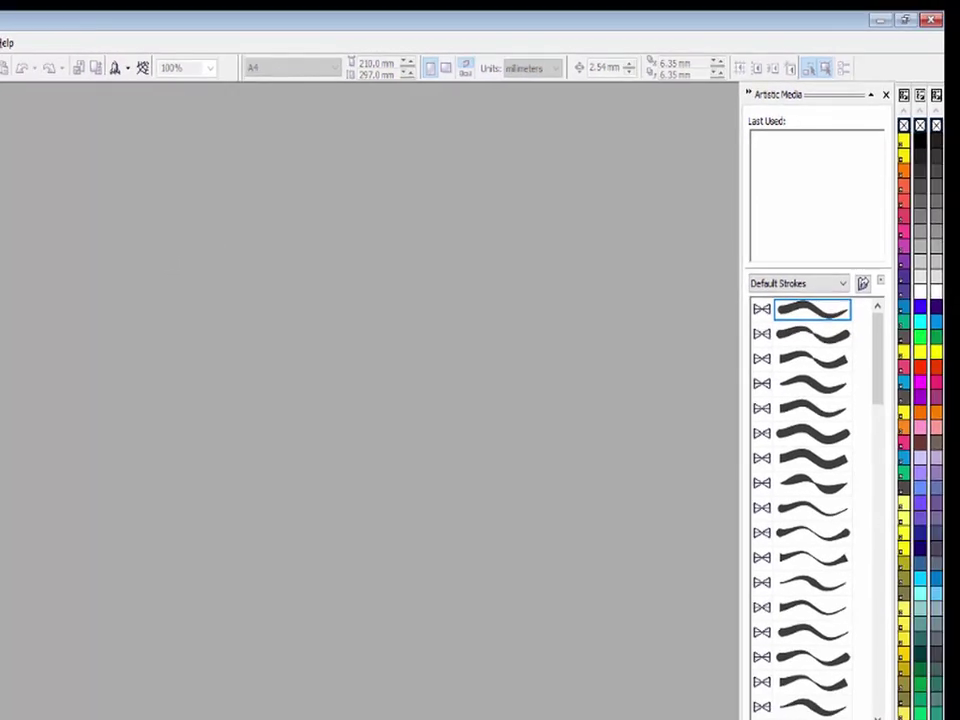
left_click(21, 46)
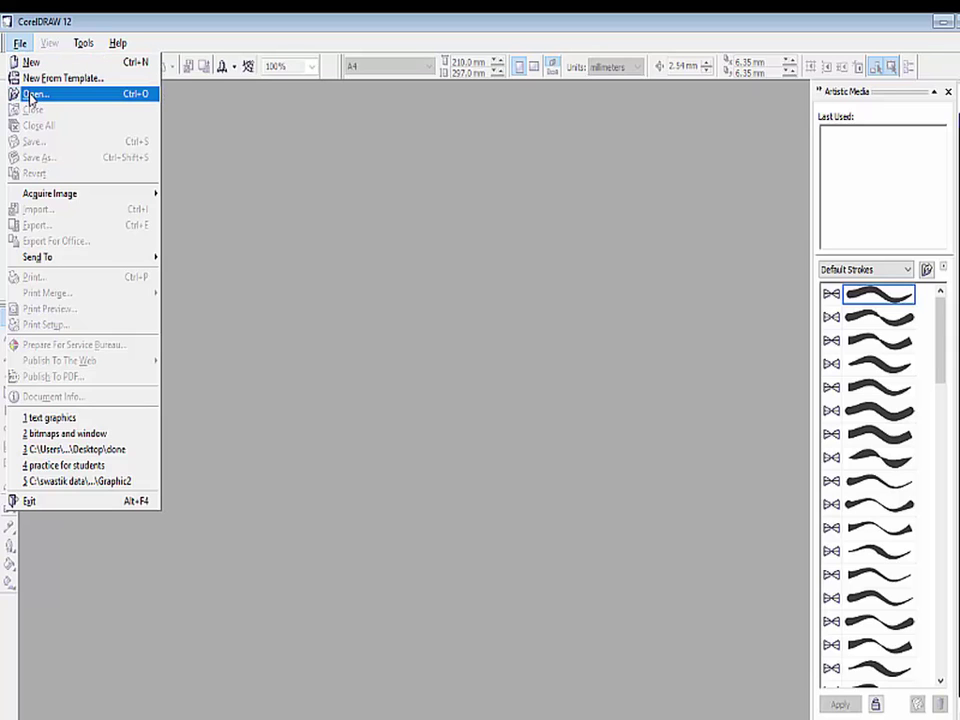
left_click(32, 94)
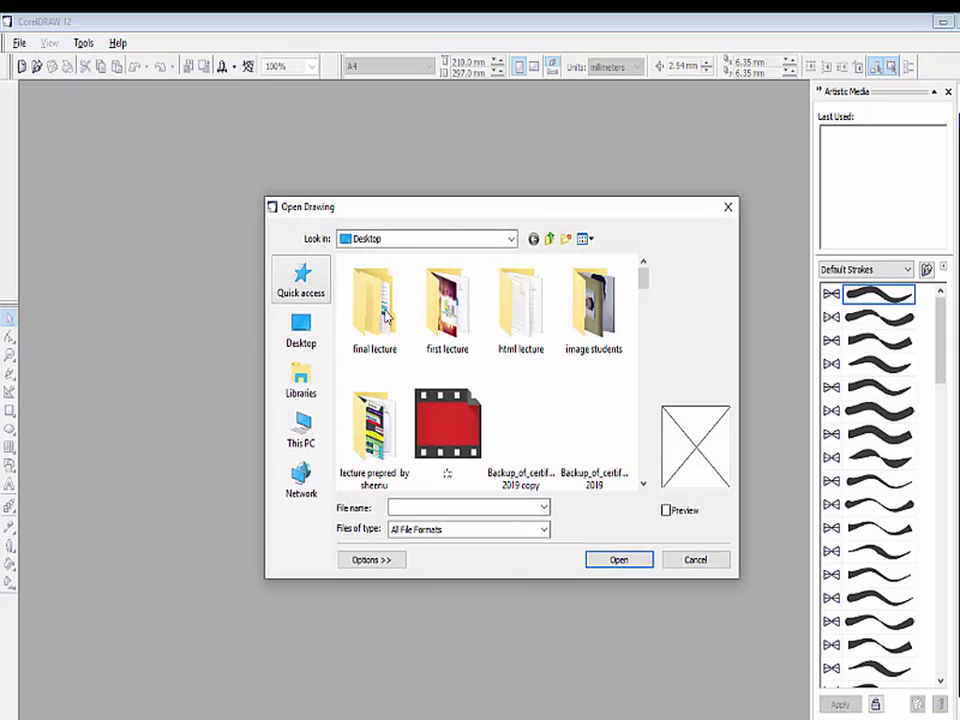
left_click(644, 308)
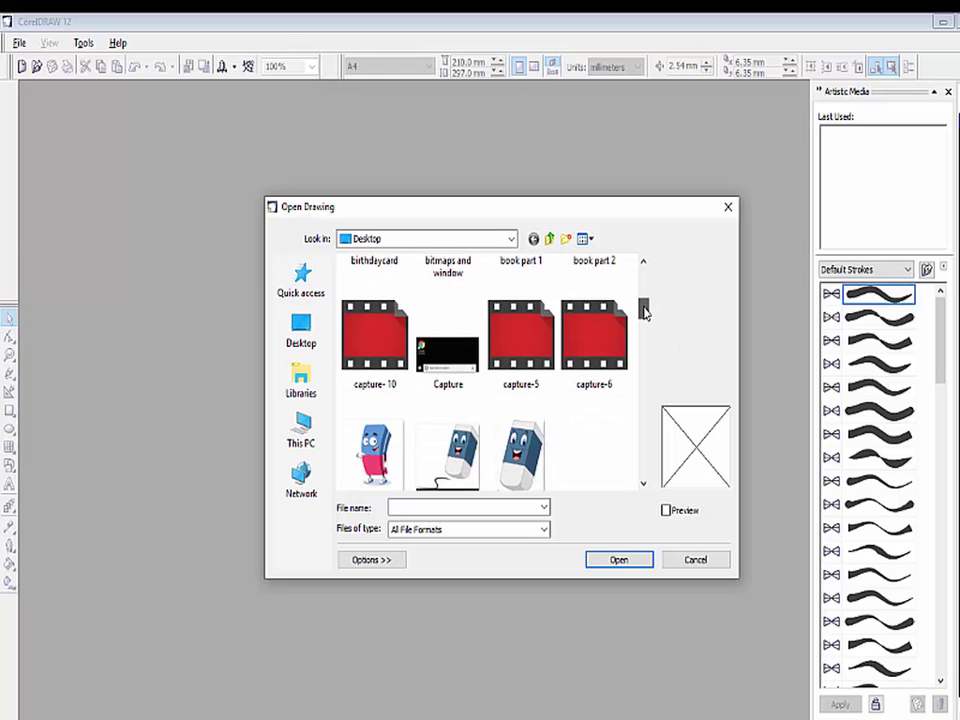
left_click_drag(644, 312, 647, 339)
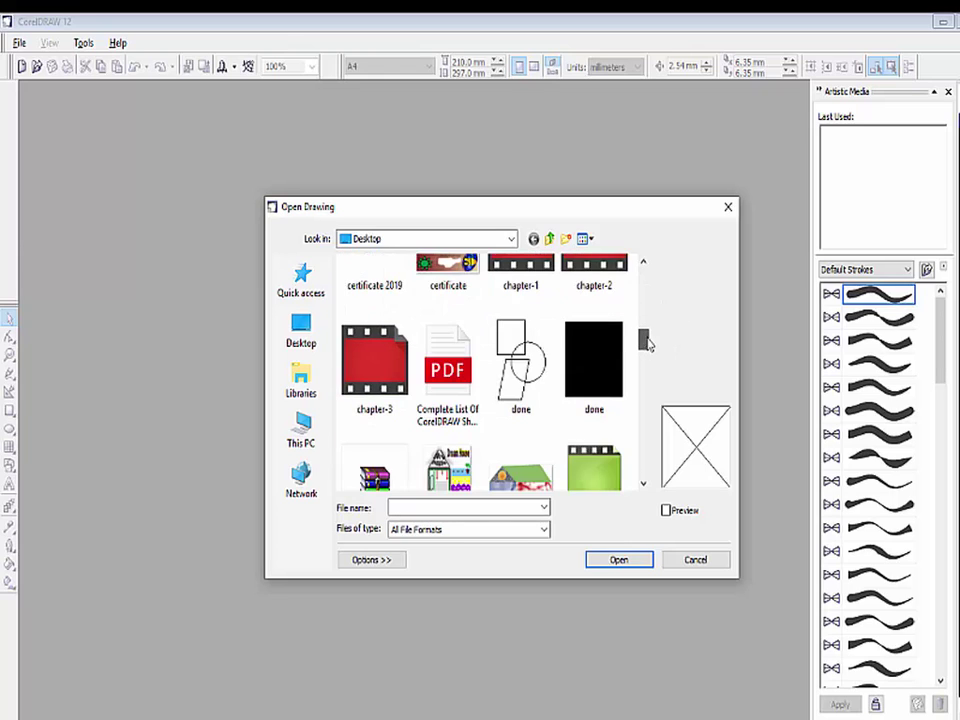
left_click(727, 207)
Open the recently used drawing "bitmaps and window" and refresh its window
left_click(19, 43)
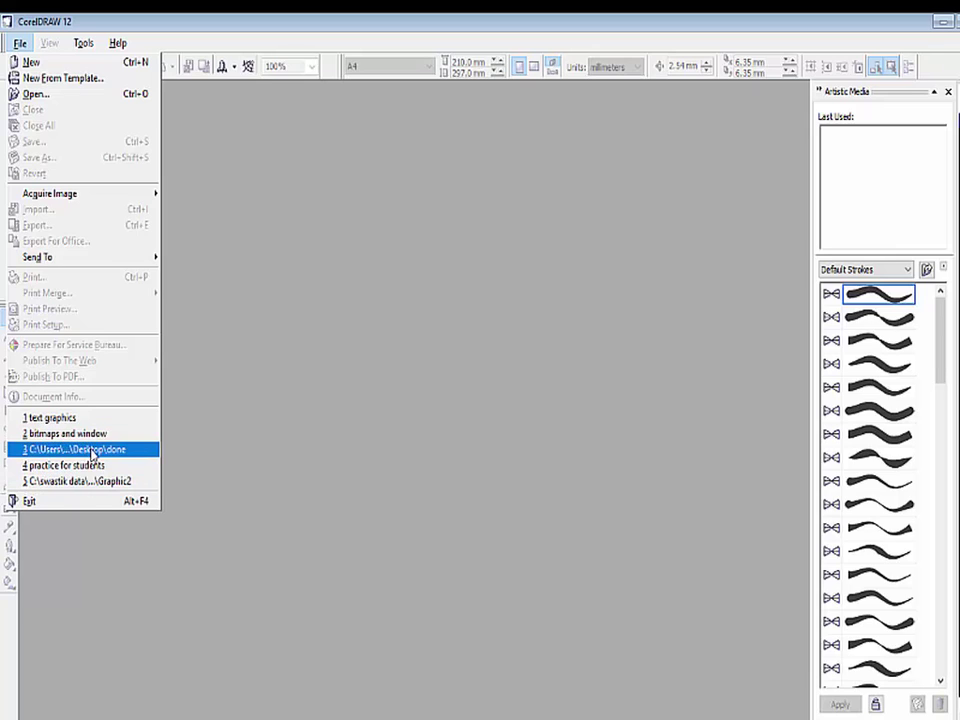
left_click(93, 433)
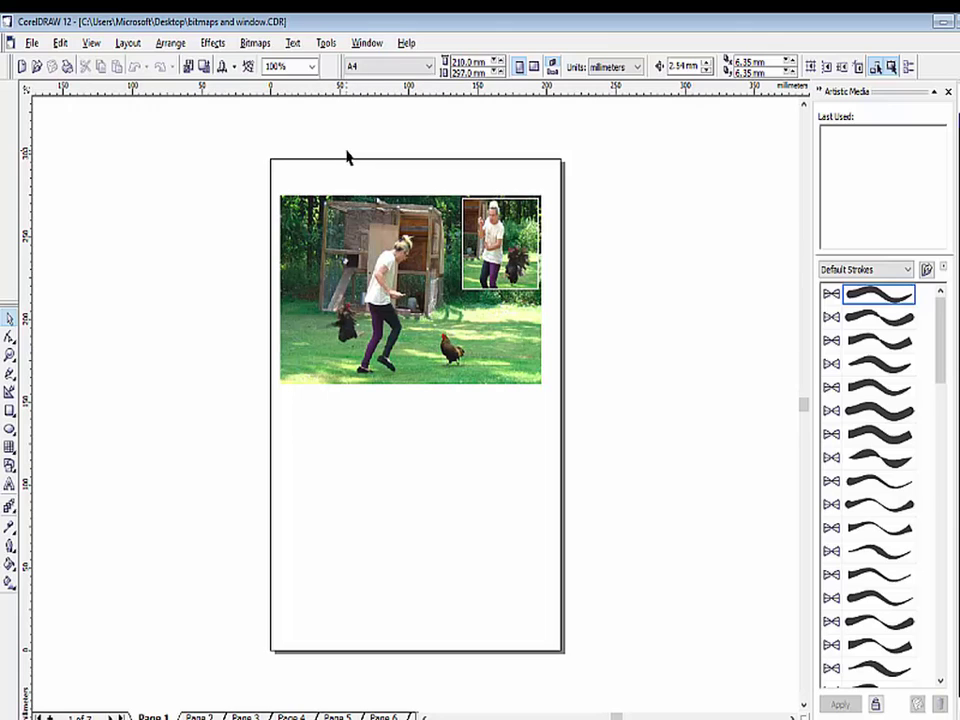
left_click(366, 44)
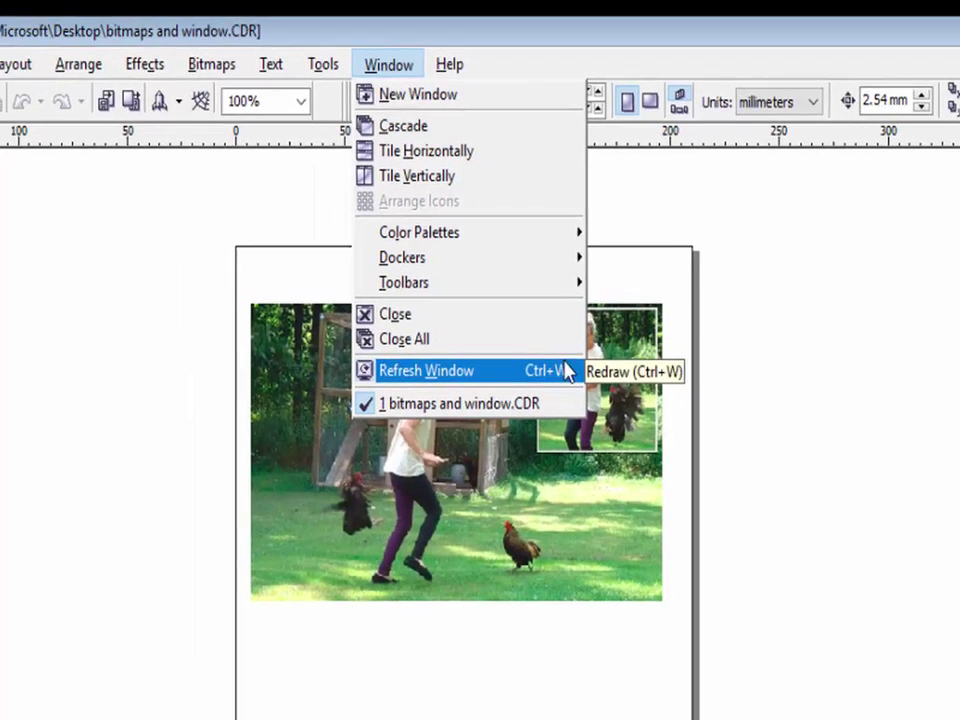
left_click(566, 371)
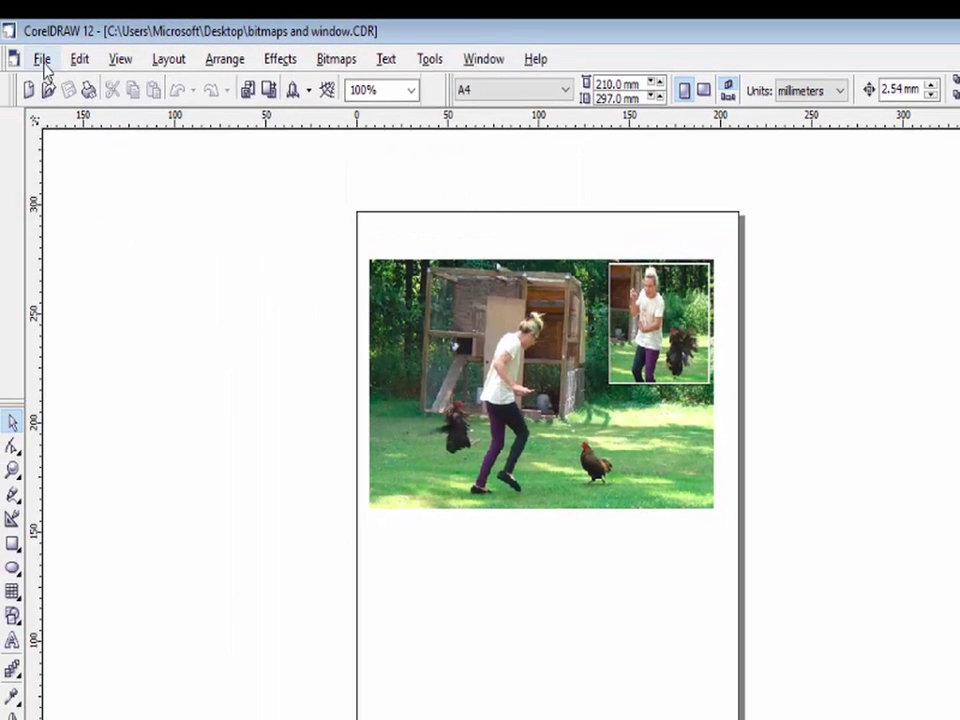
Try to open the recently used drawings "practice for students" and Graphic2
left_click(42, 60)
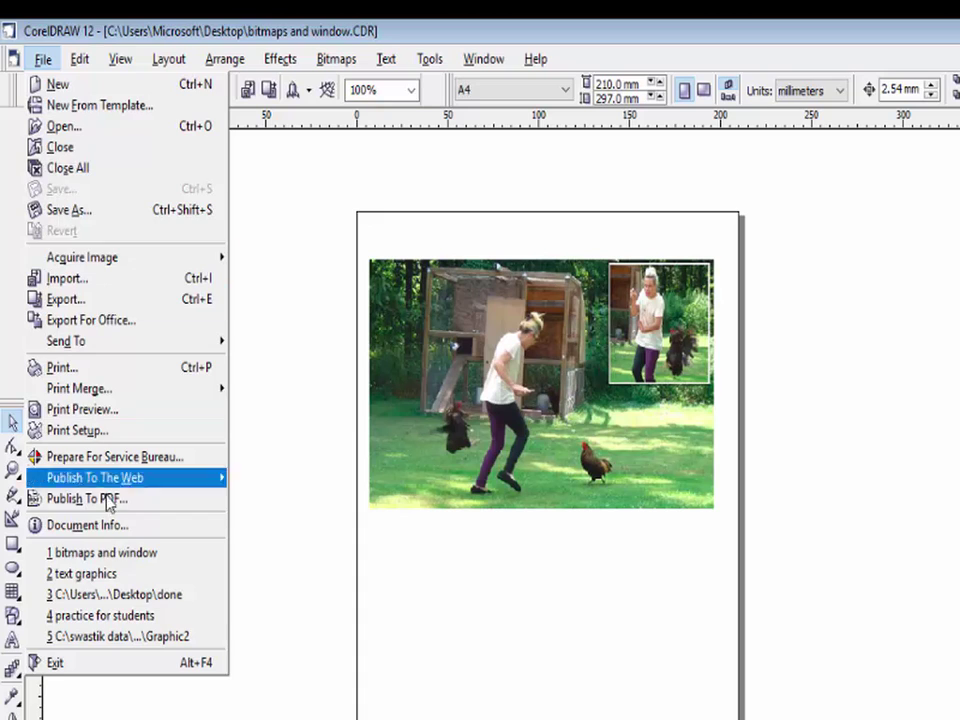
left_click(121, 618)
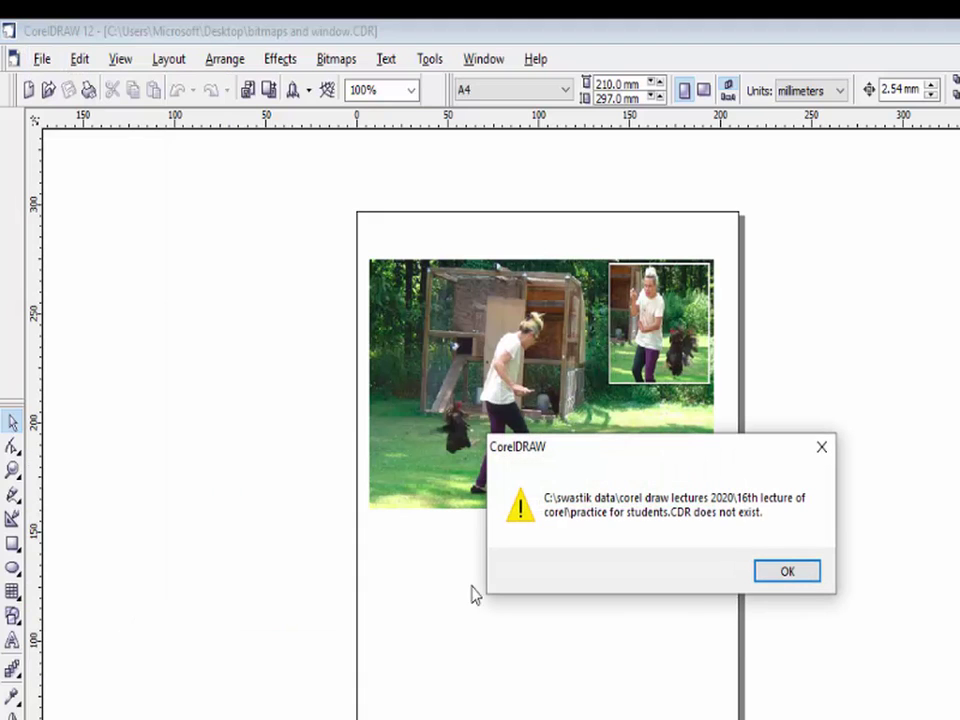
left_click(784, 576)
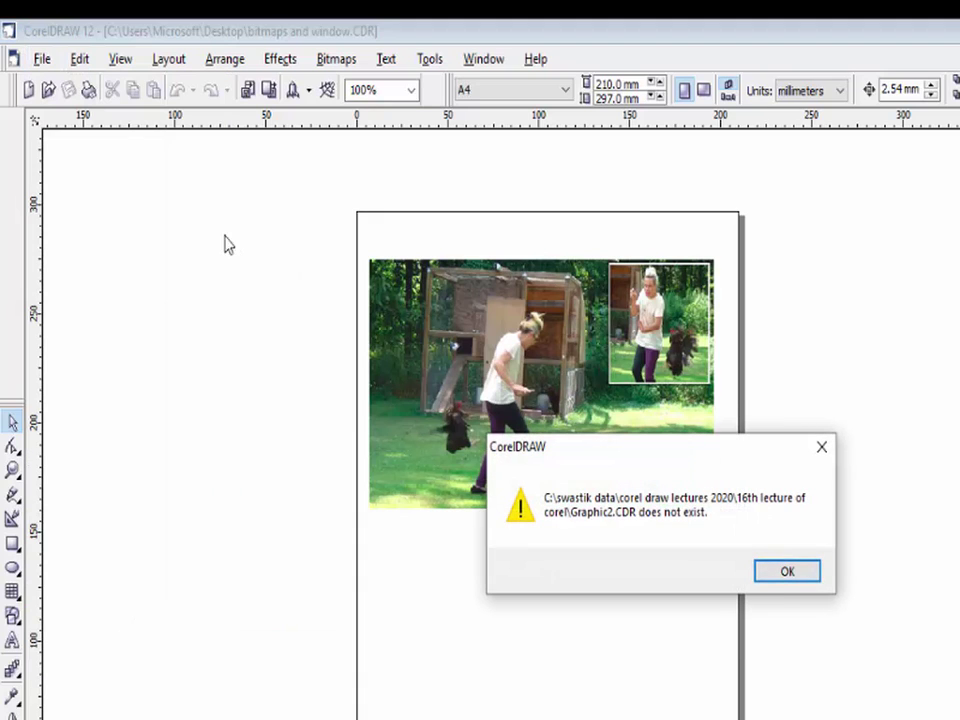
left_click(778, 578)
left_click(691, 568)
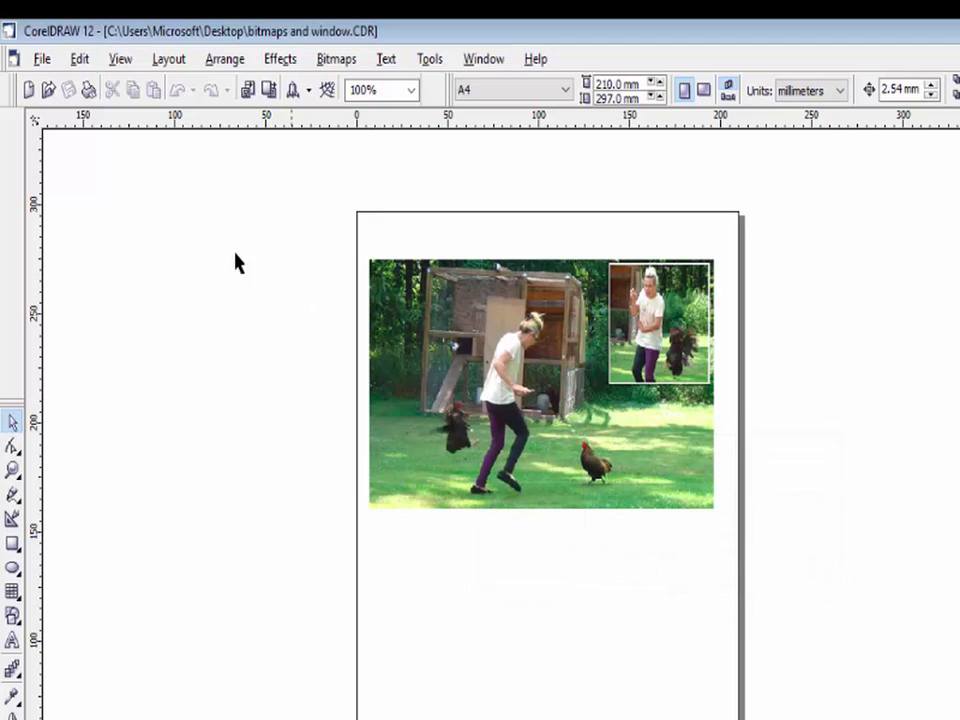
Open the recently used drawing "text graphics" as a second document
left_click(44, 60)
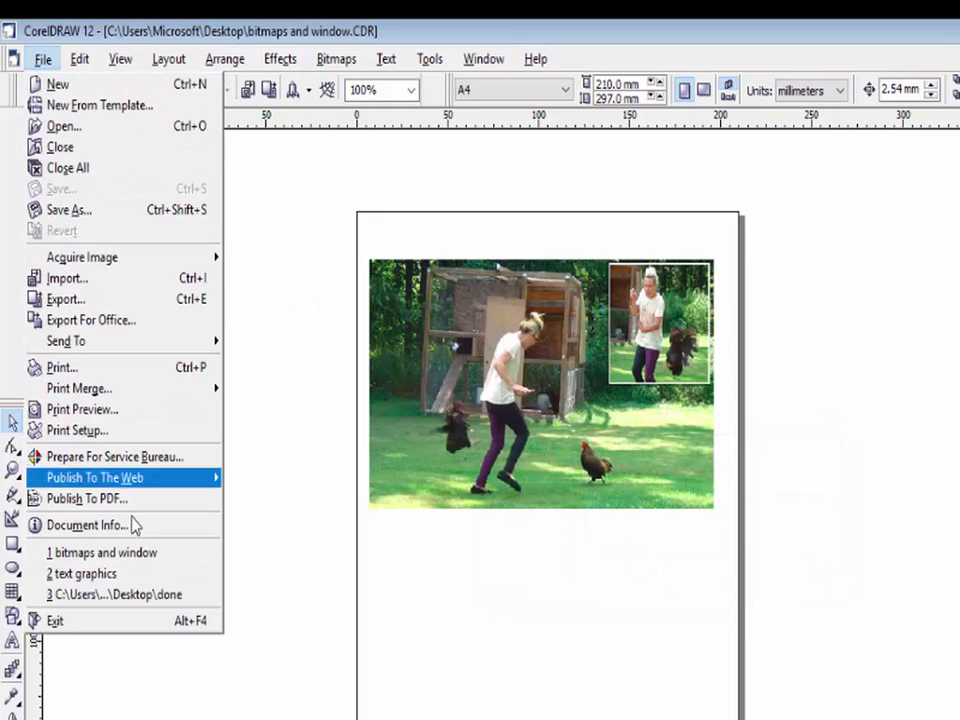
left_click(135, 576)
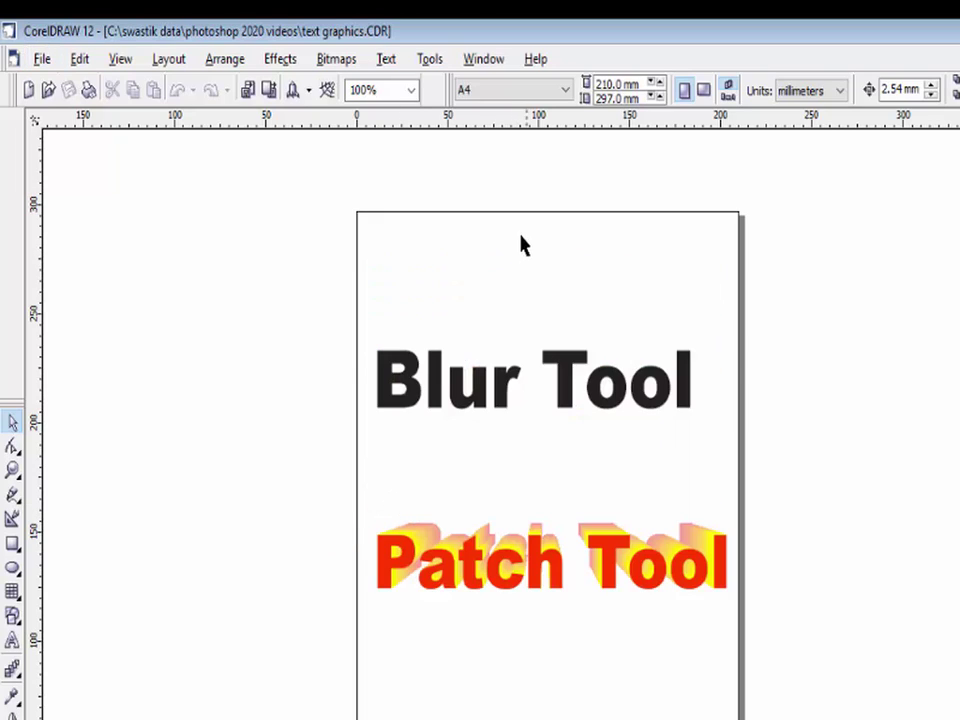
Switch to the open document bitmaps and window.CDR and back to text graphics.CDR
left_click(485, 62)
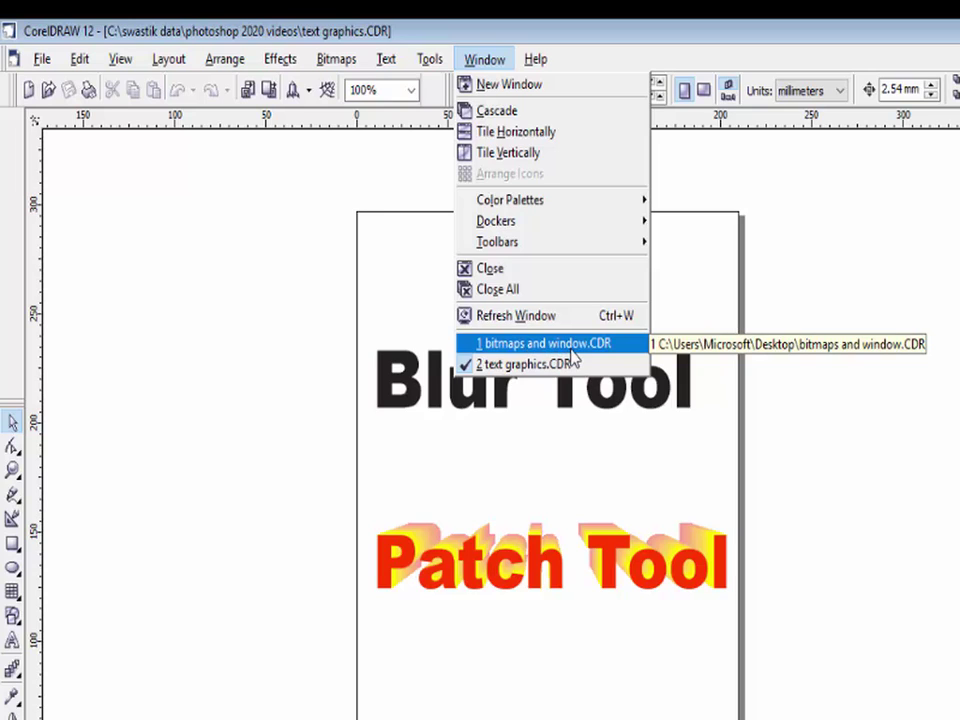
left_click(573, 344)
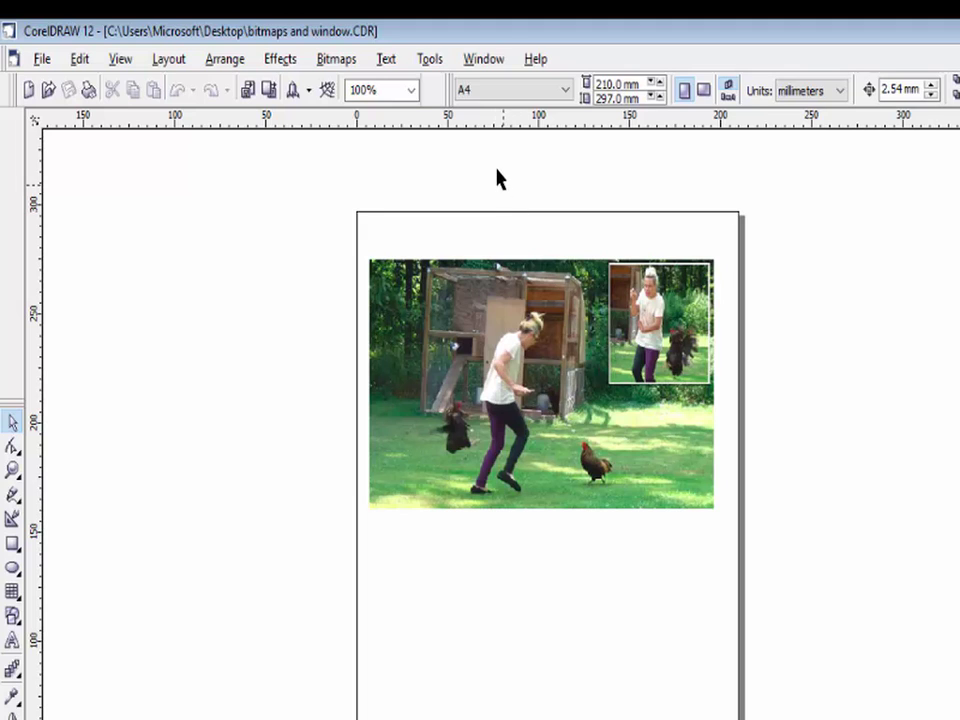
left_click(484, 60)
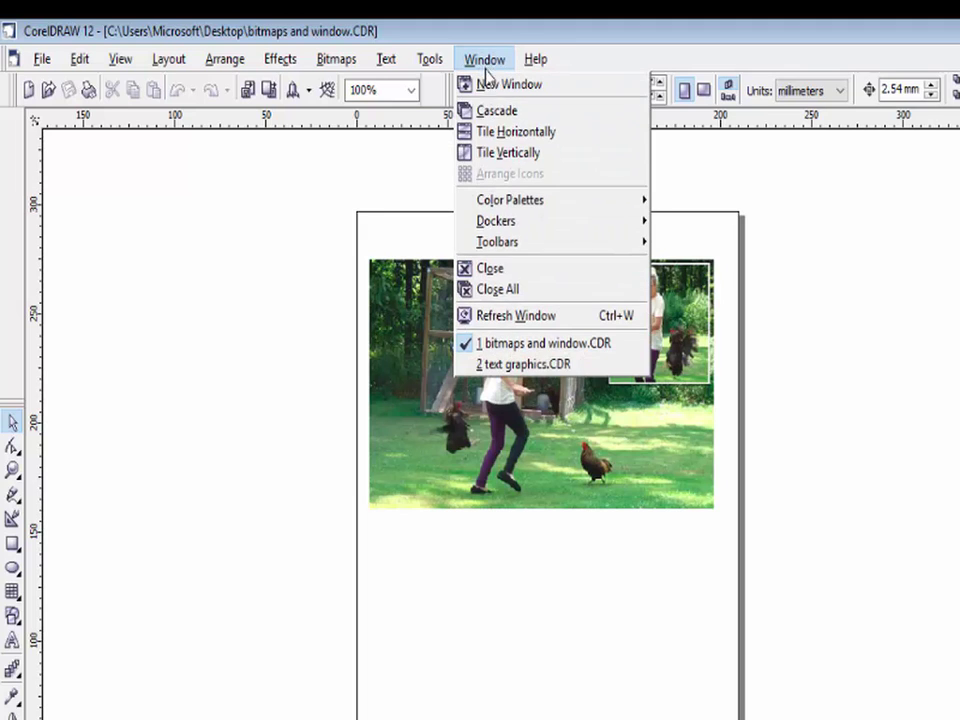
left_click(535, 366)
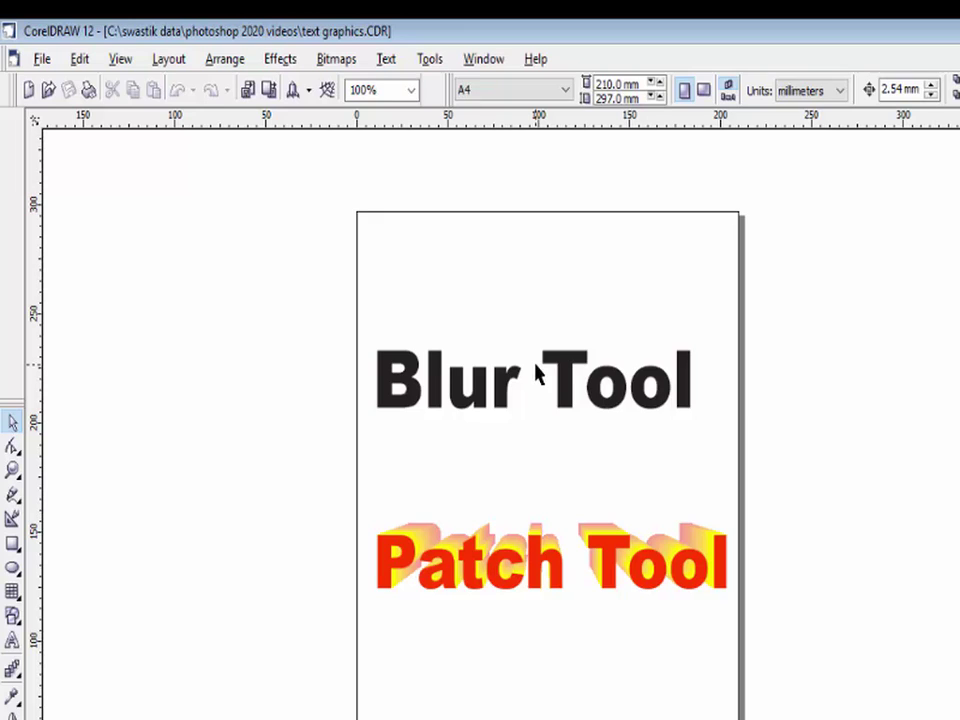
left_click(484, 60)
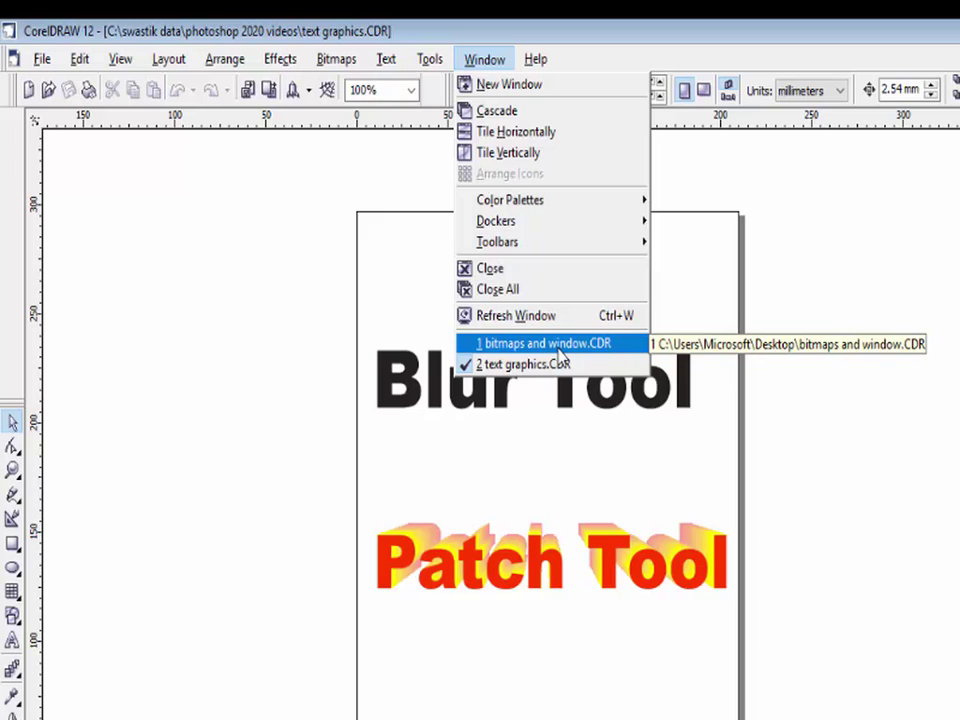
left_click(588, 405)
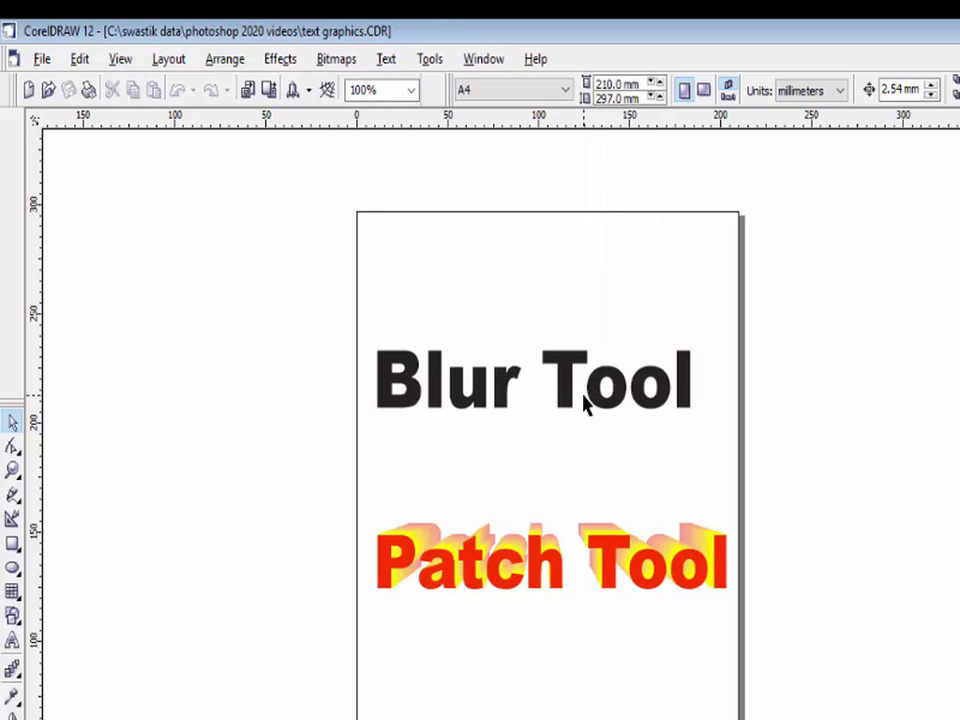